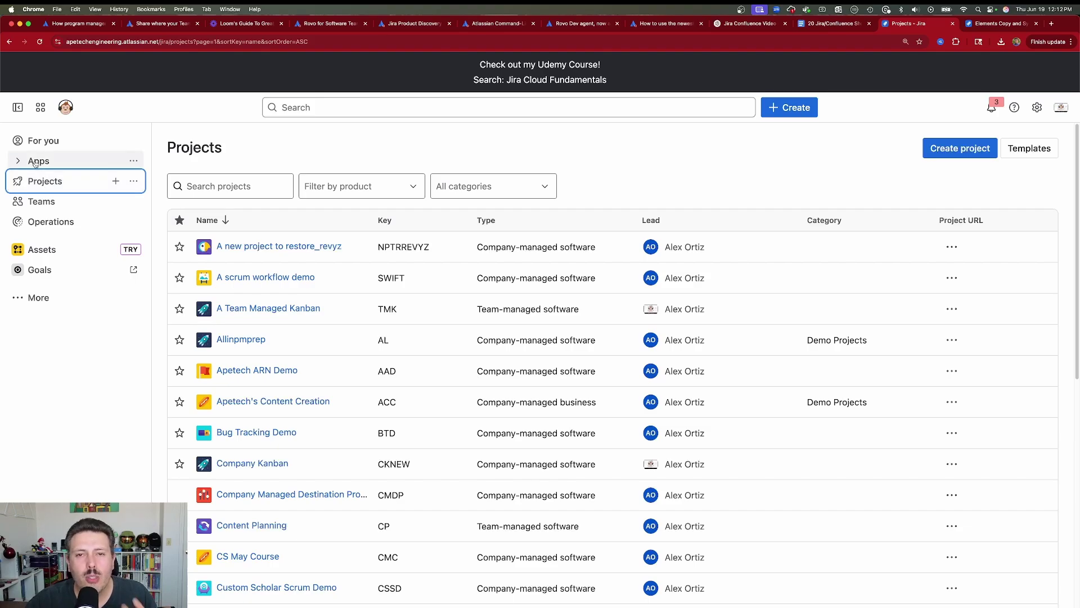
Open Elements Copy and Sync from the Apps list in the Jira sidebar
left_click(35, 162)
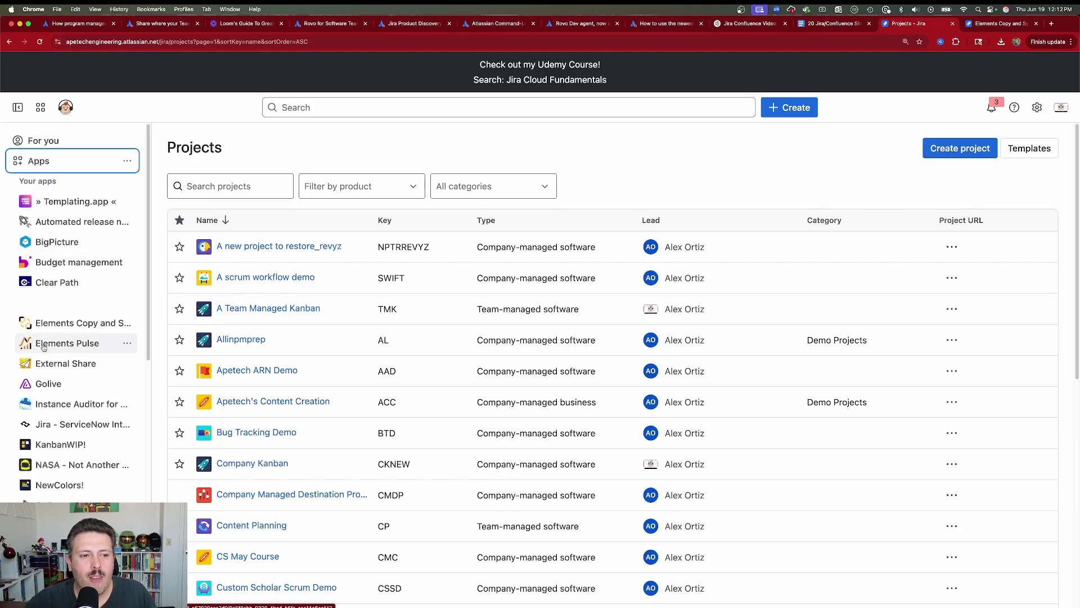
left_click(49, 324)
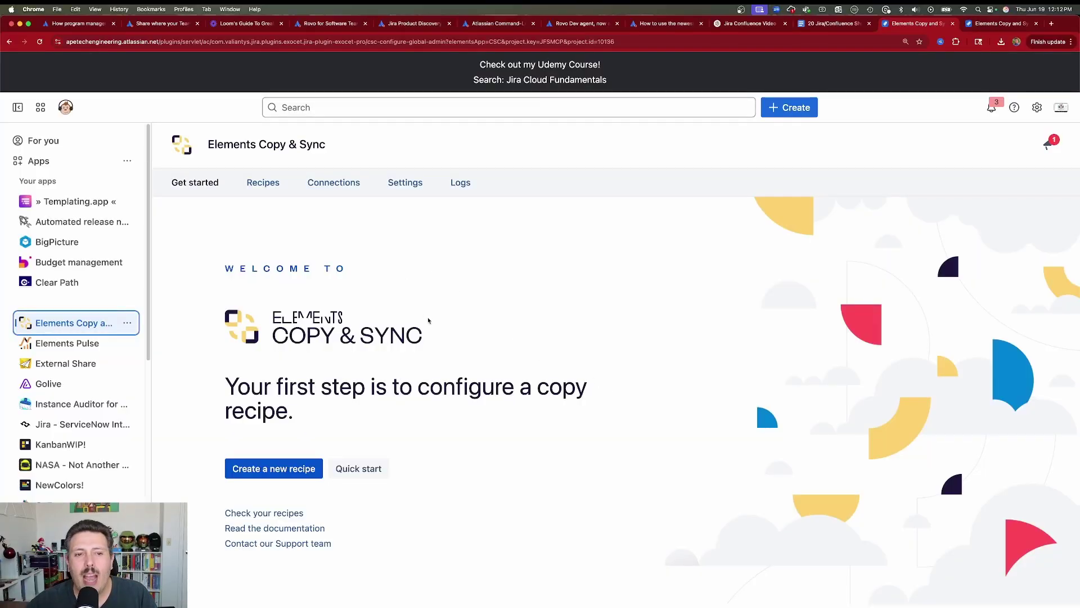
On the sandbox instance, show the app's Settings with the Remote connections section highlighted
left_click(998, 24)
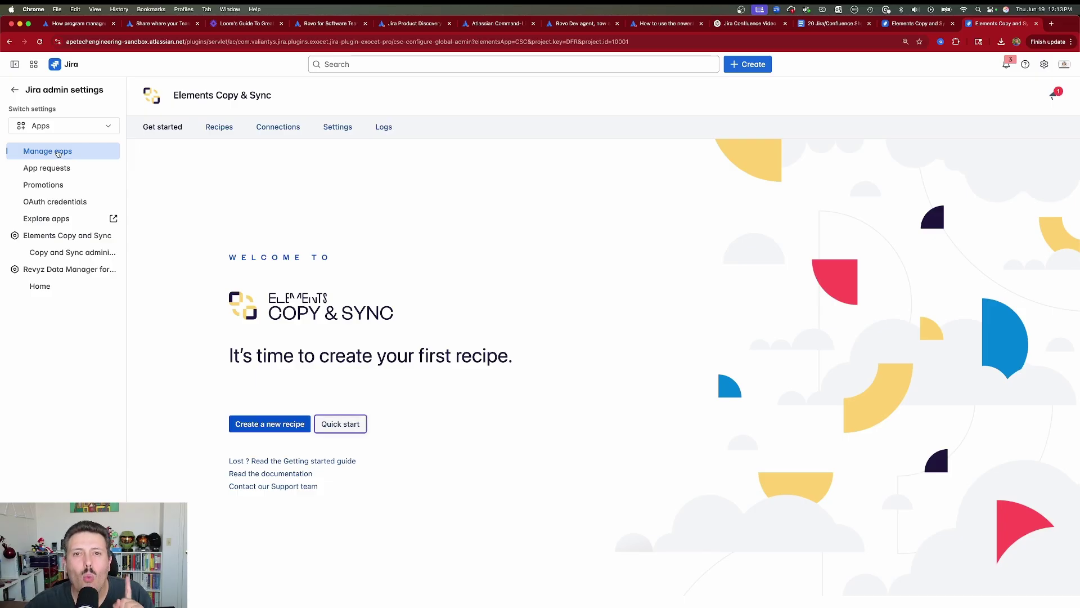
left_click(344, 127)
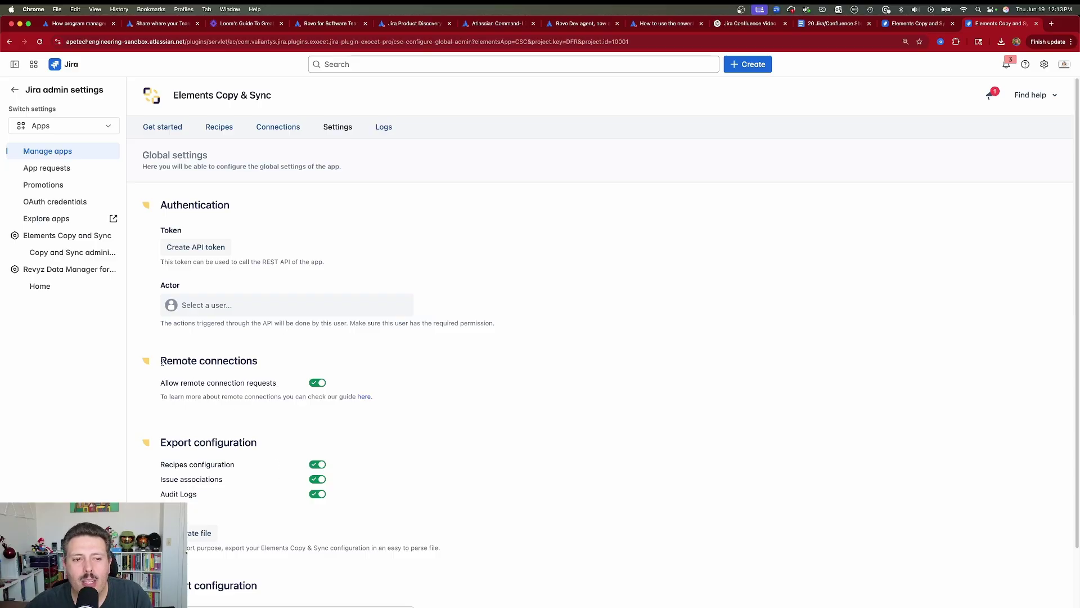
left_click_drag(162, 363, 257, 363)
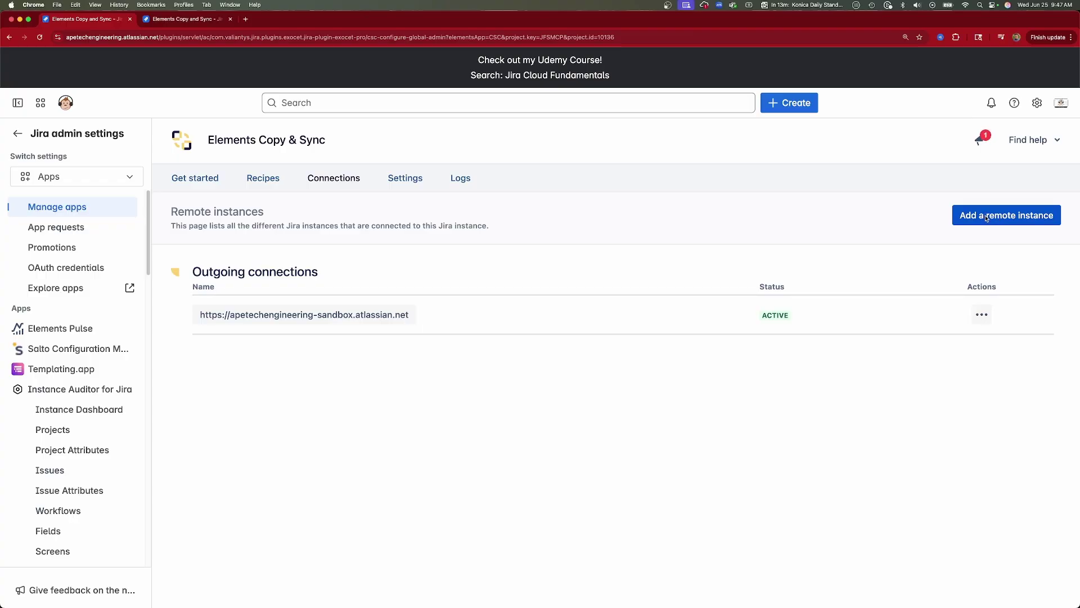
Copy the sandbox2 site URL into a new remote instance and submit the connection request
left_click(986, 217)
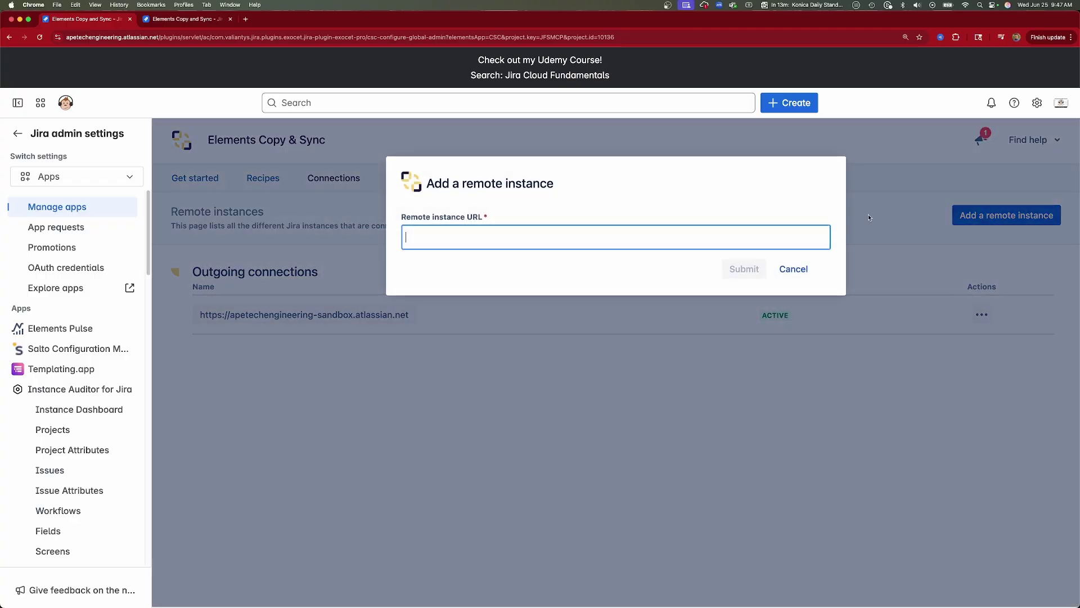
left_click(196, 22)
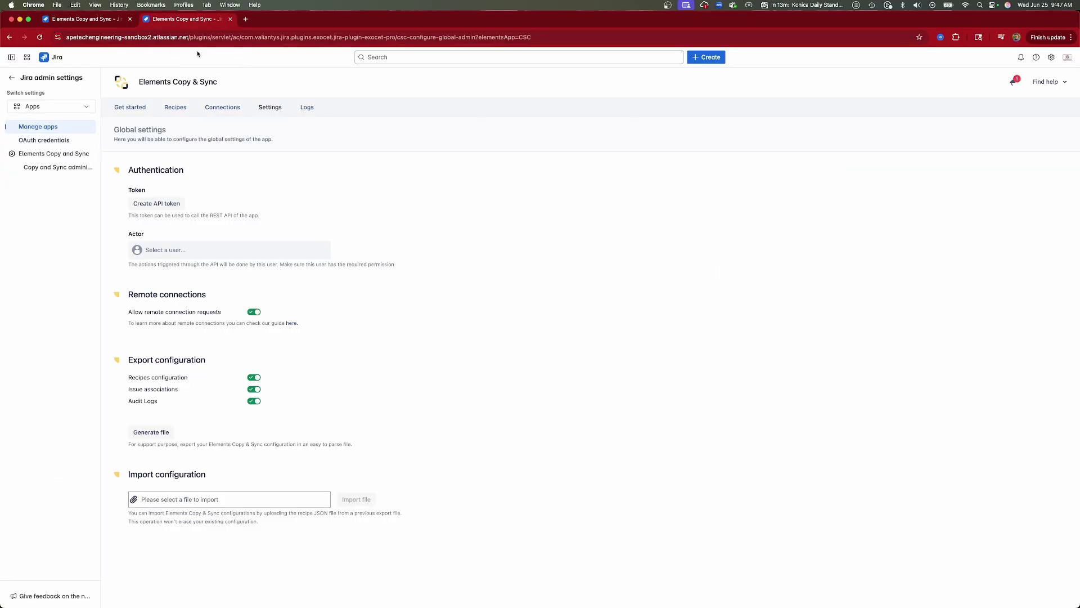
left_click(191, 37)
left_click(191, 37)
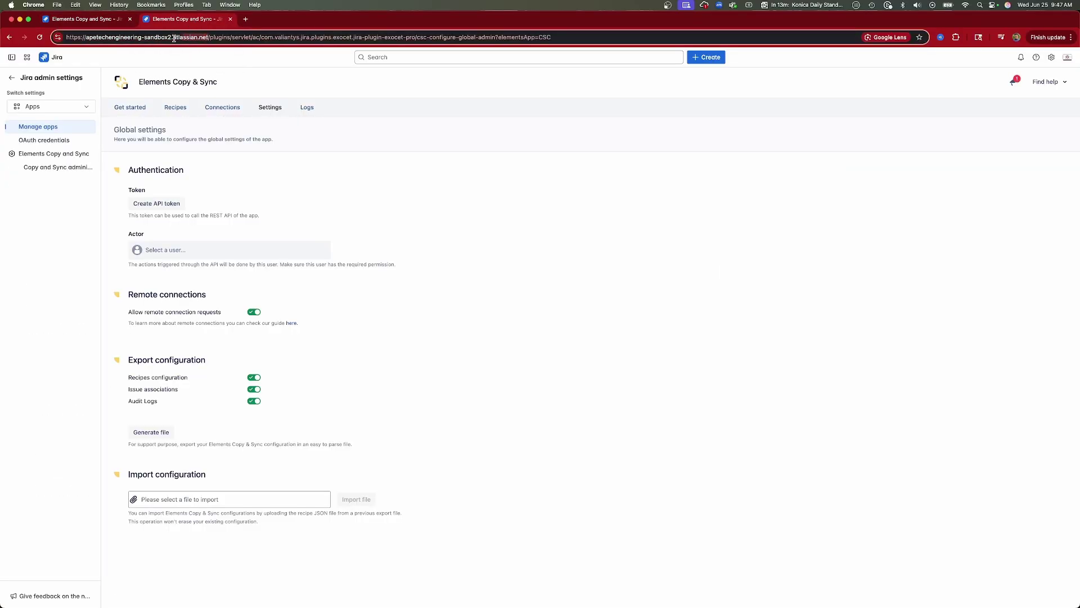
left_click_drag(173, 38, 56, 39)
key("super+c")
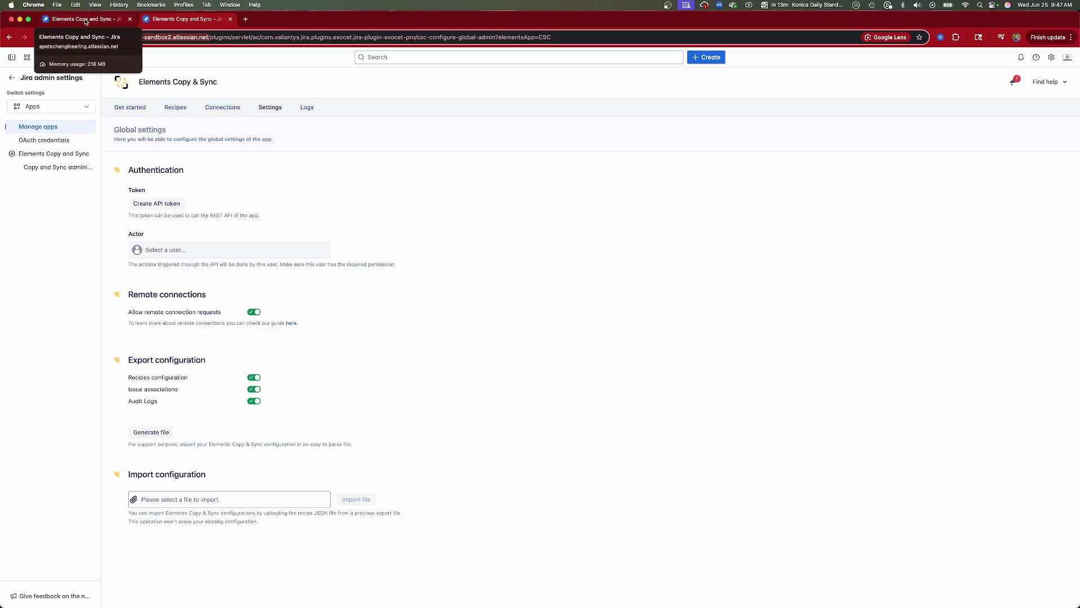
left_click(85, 21)
key("super+v")
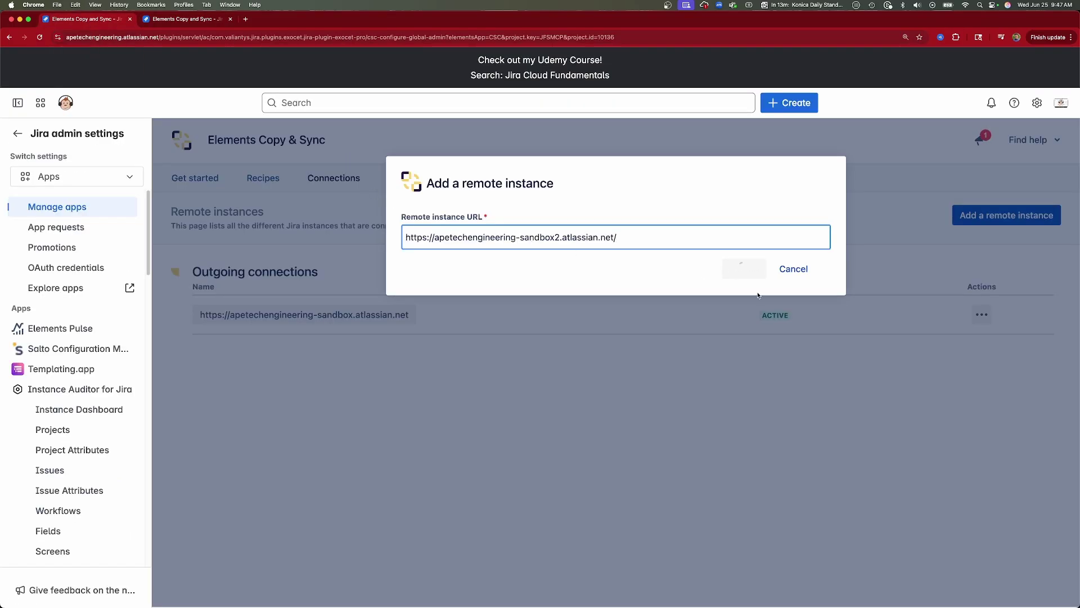
left_click(741, 276)
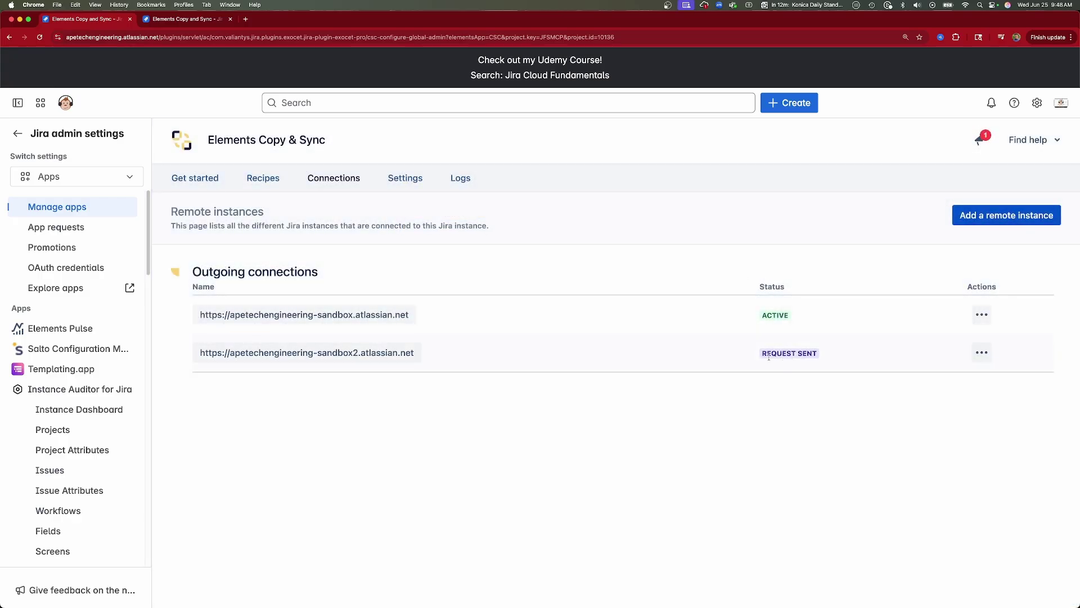
On sandbox2, review and accept the incoming connection request, then return to the source instance
left_click(185, 19)
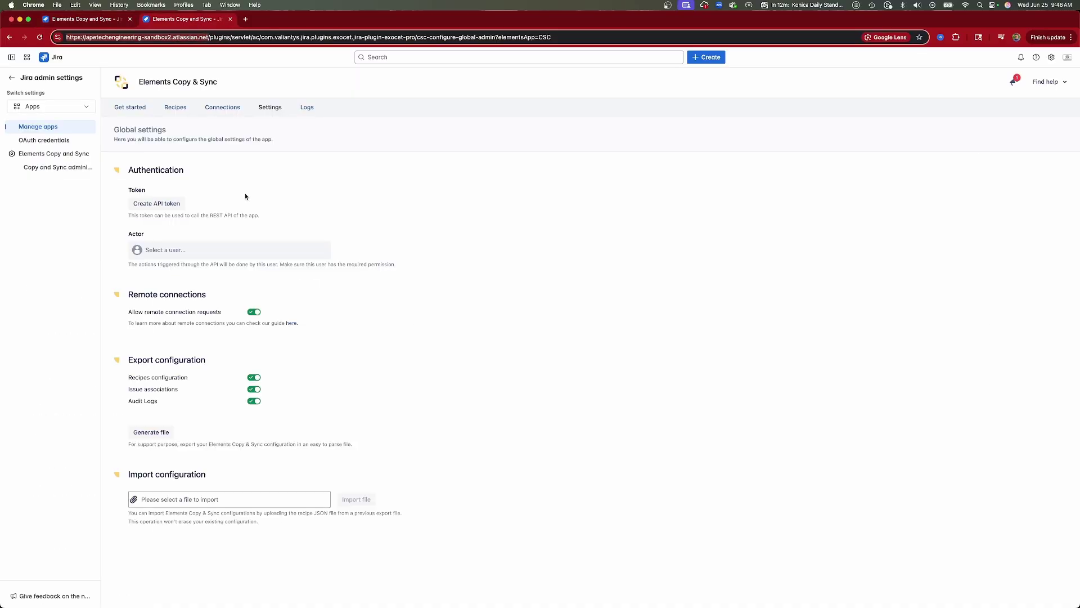
left_click(217, 110)
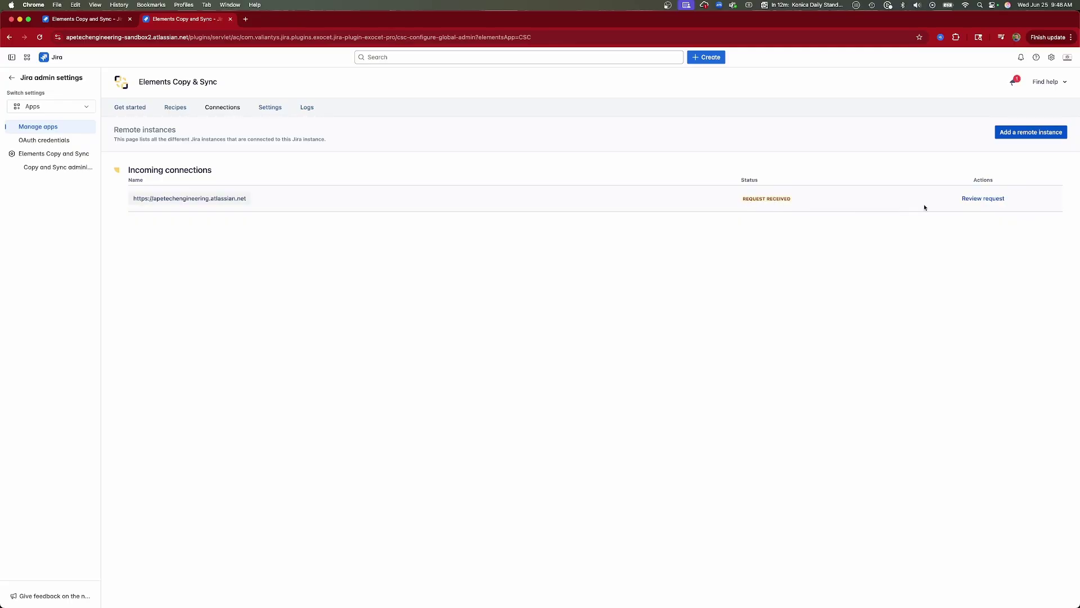
left_click(981, 199)
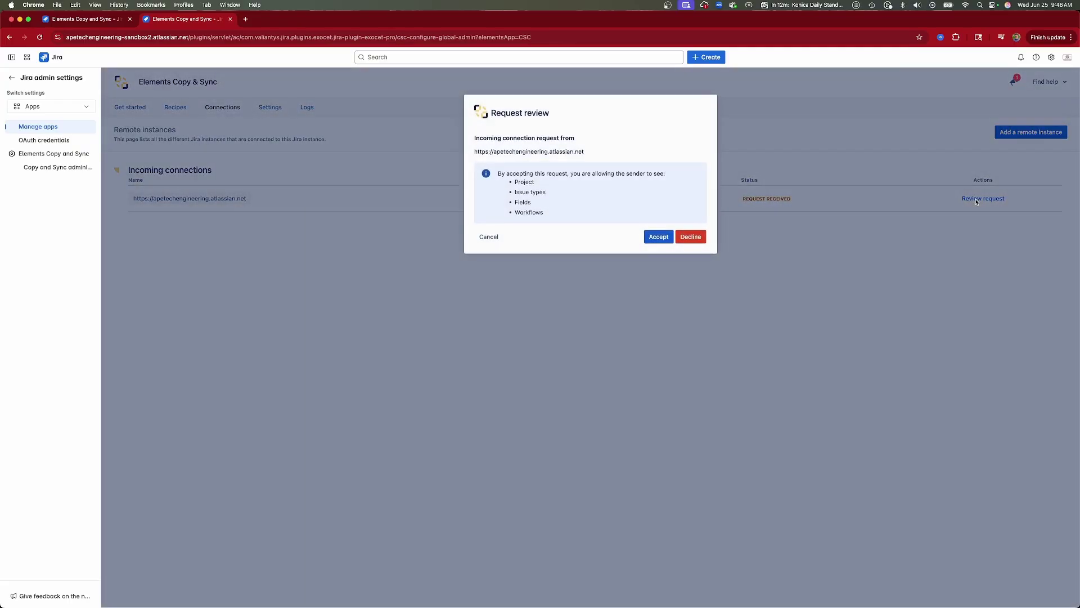
left_click(659, 236)
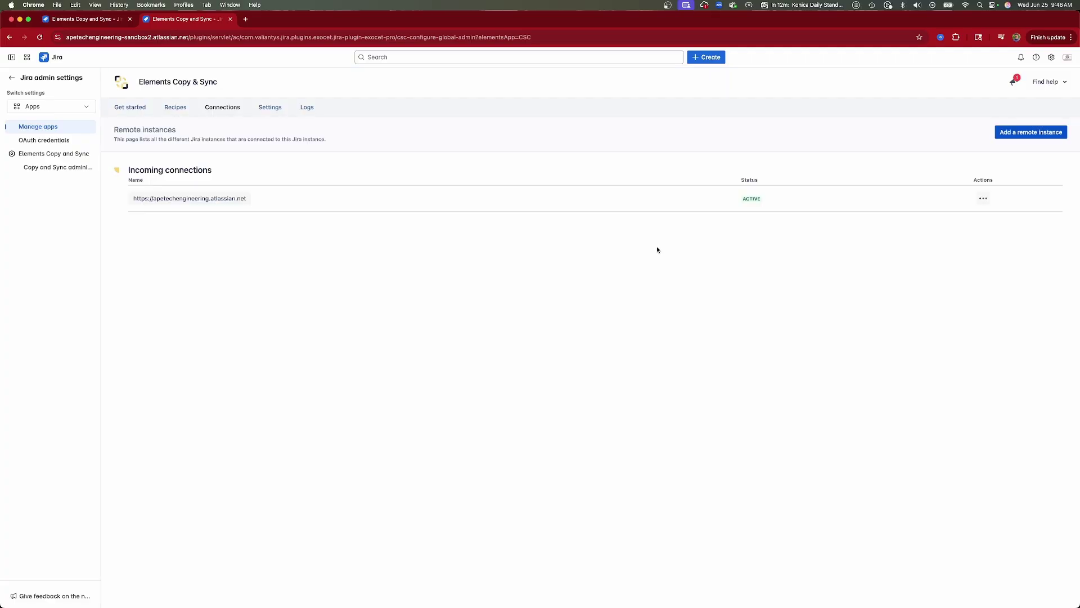
left_click(79, 20)
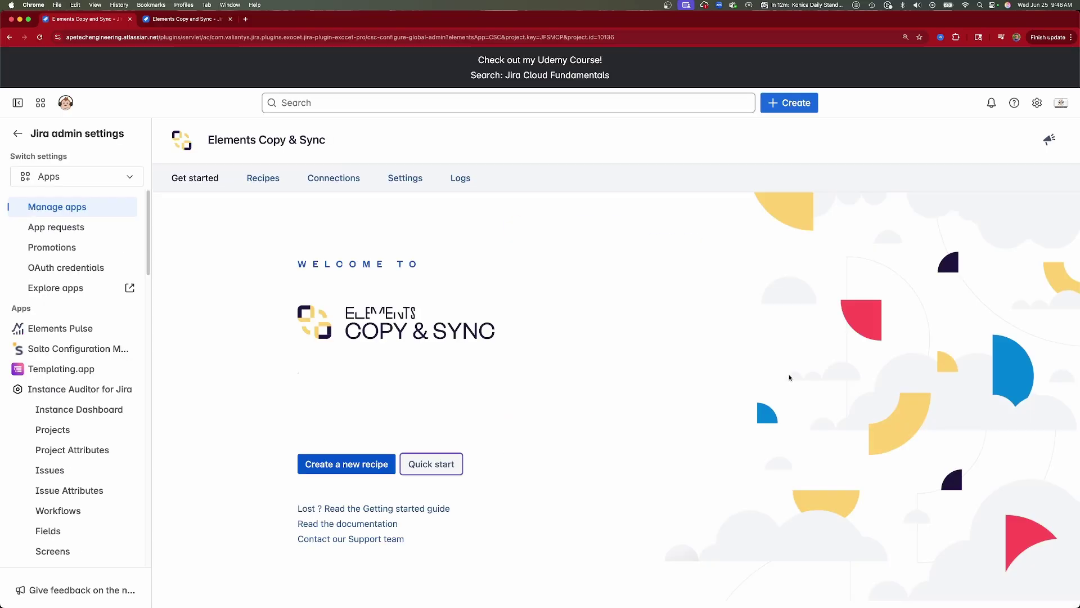
Check the connections on the source and sandbox2 instances, then return to the welcome page
left_click(332, 181)
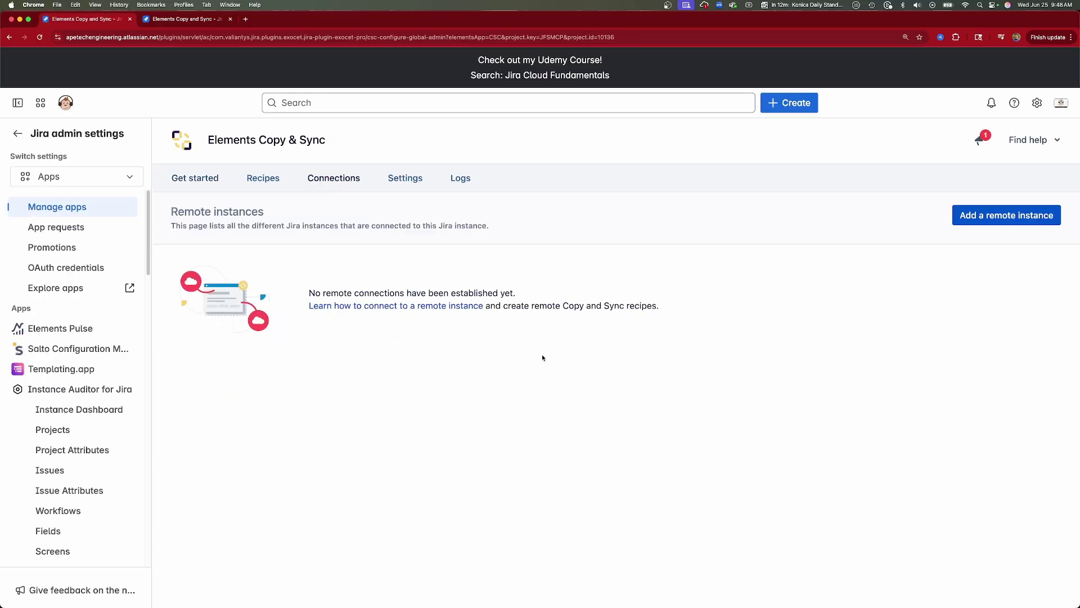
left_click(205, 23)
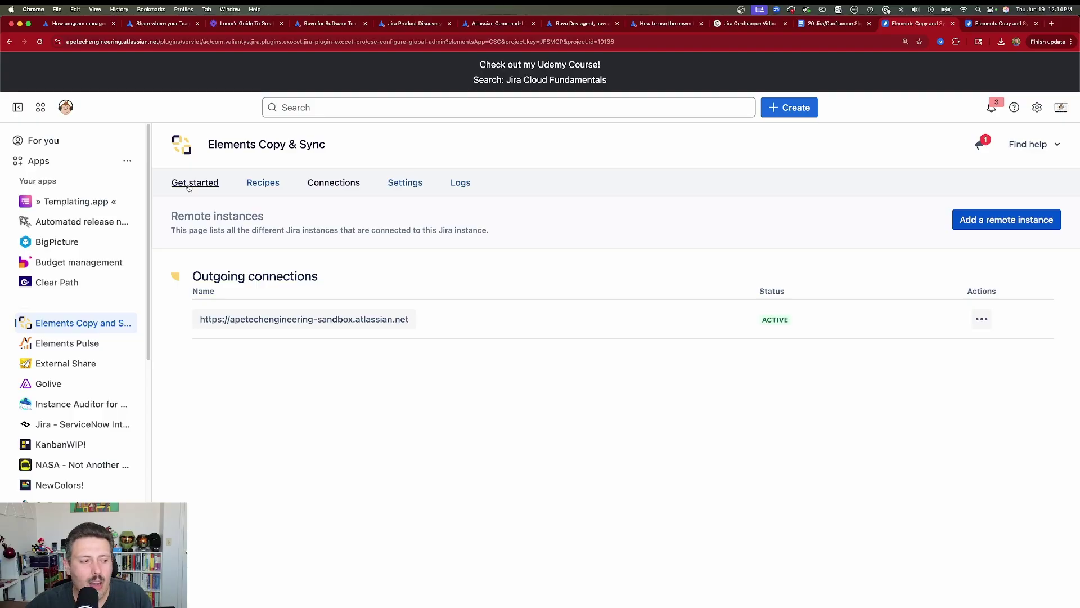
left_click(189, 187)
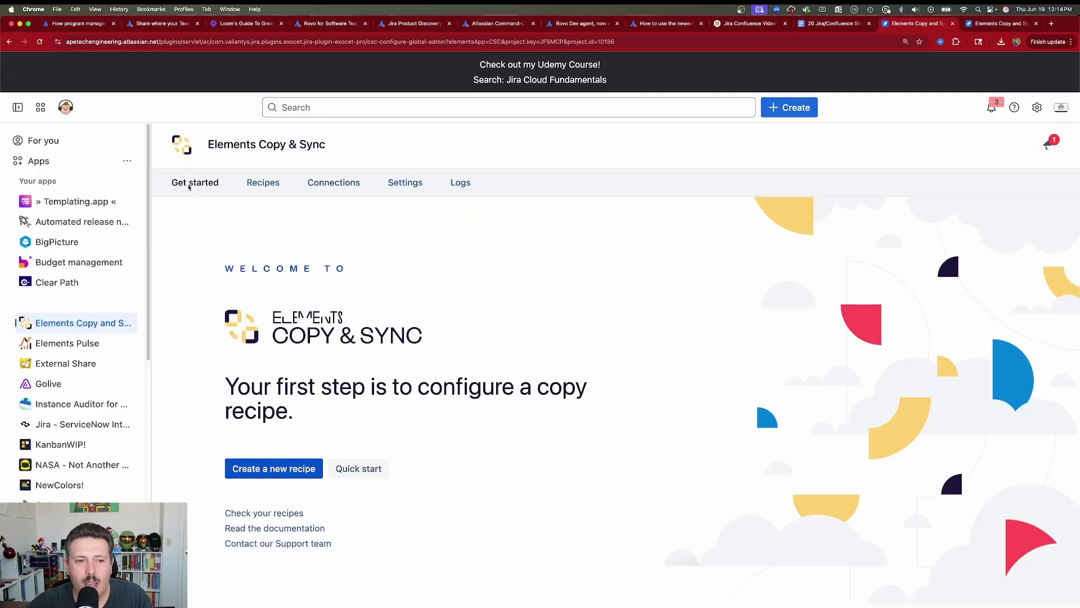
Start a new recipe for copying and synchronizing Jira issues
left_click(274, 469)
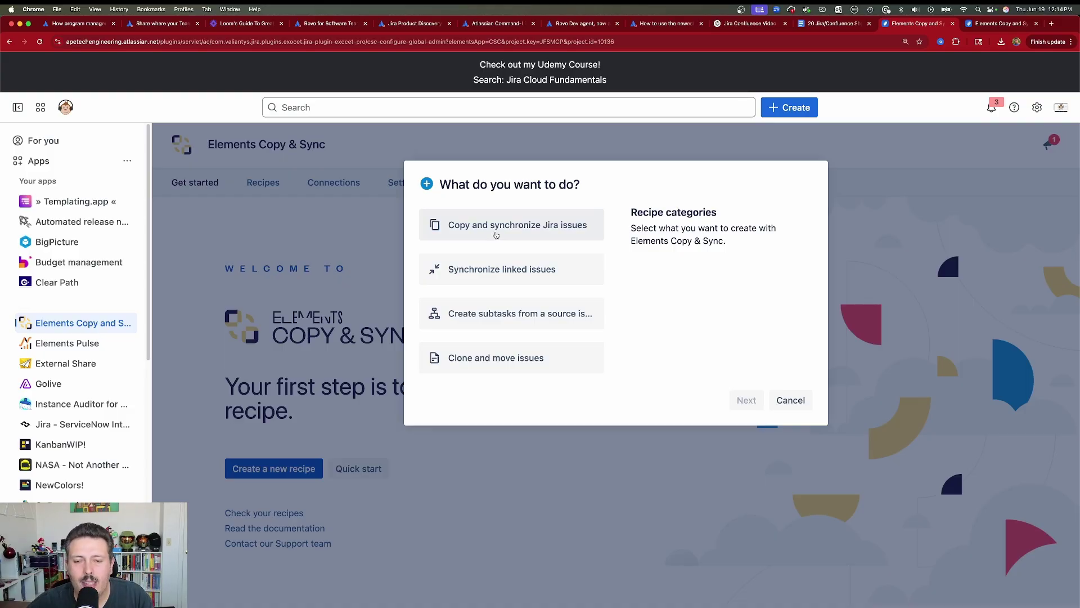
left_click(503, 232)
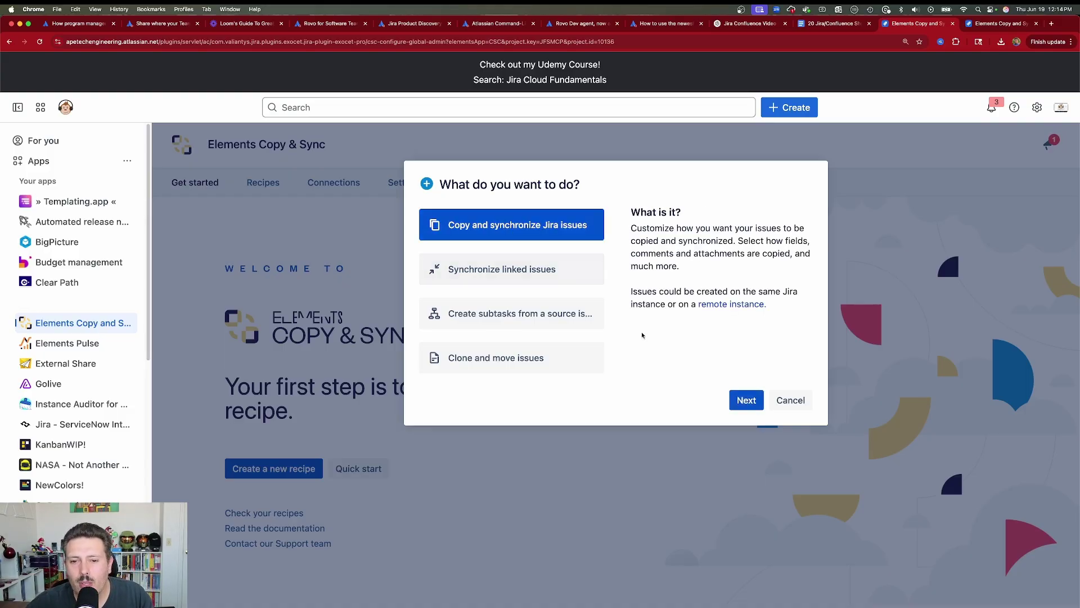
left_click(747, 400)
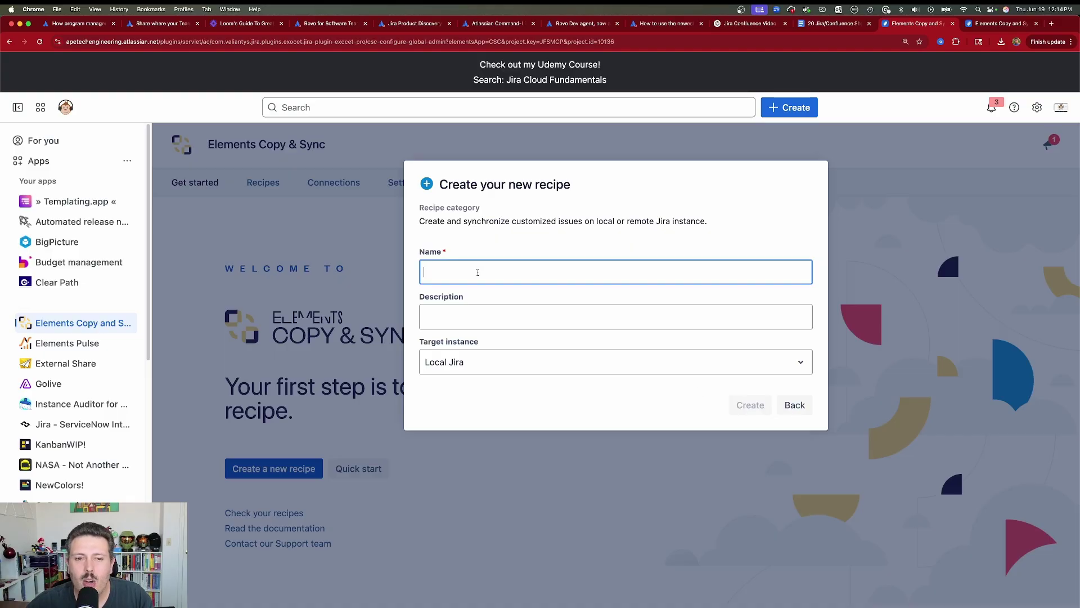
Name the recipe 'Client B Work', describe it as 'special top secret work', and target the sandbox site
type("Client B")
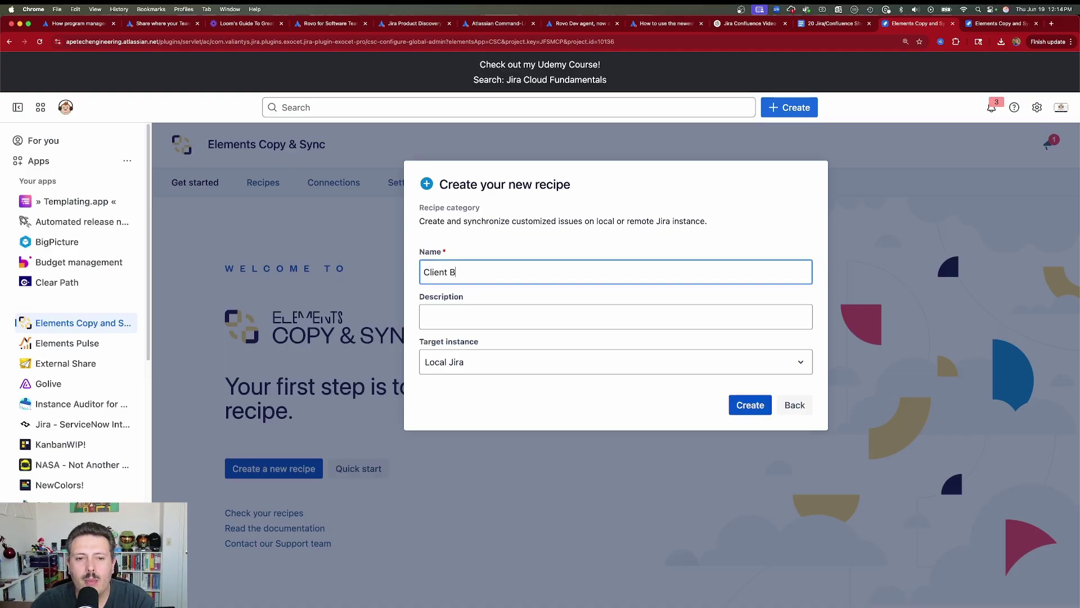
type(" Work")
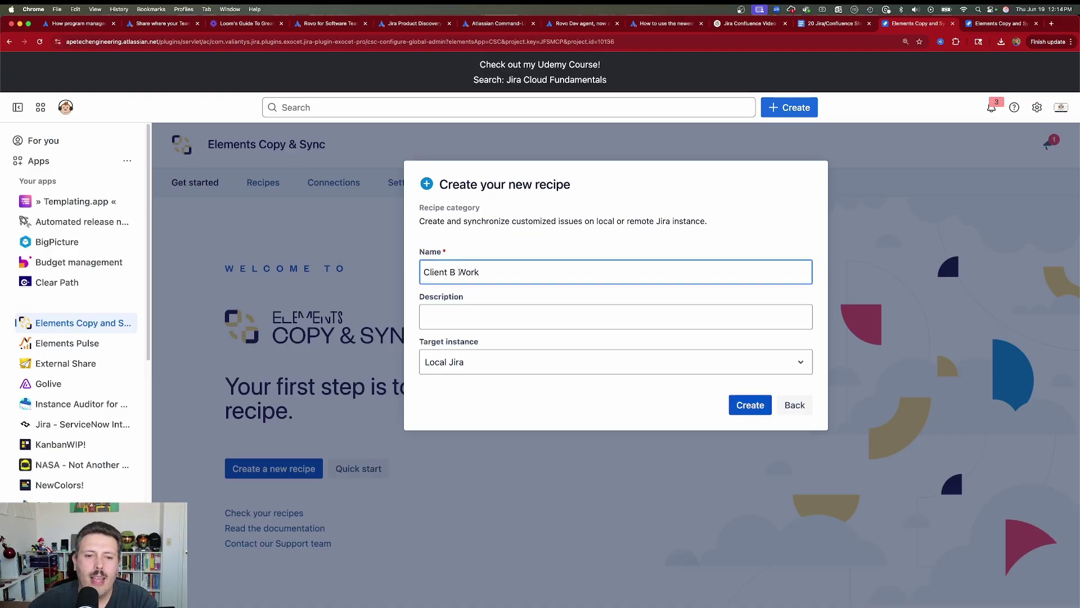
left_click(482, 320)
type("speci")
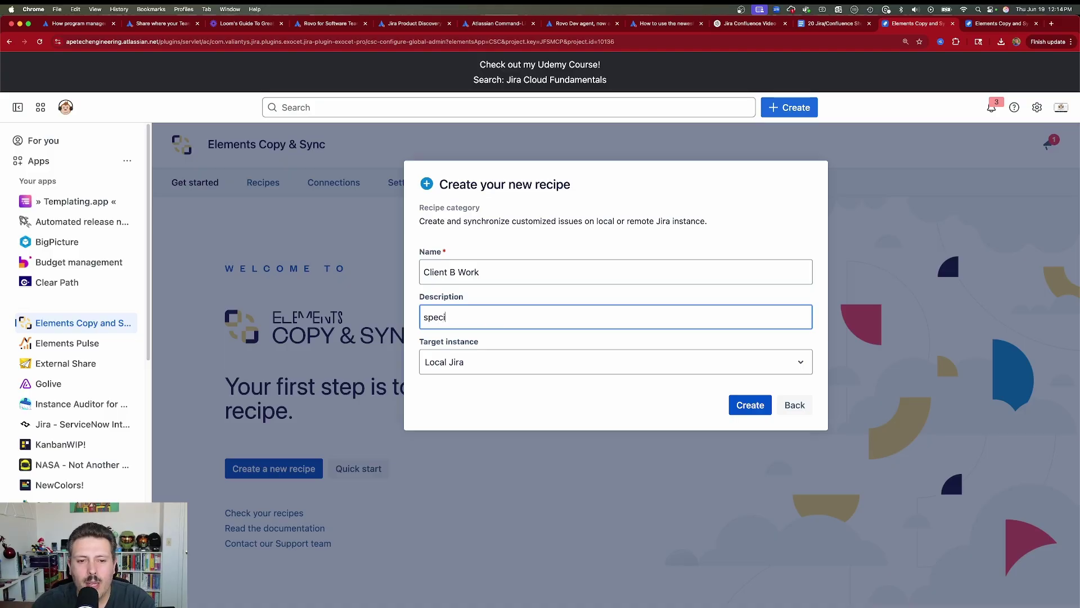
type("al top secret work")
left_click(503, 365)
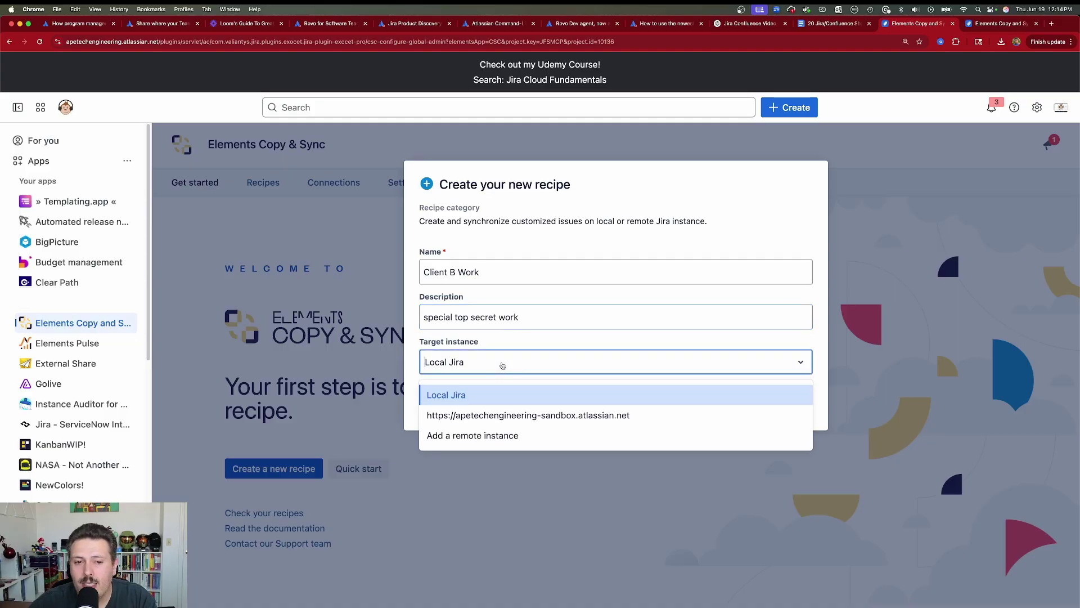
left_click(503, 416)
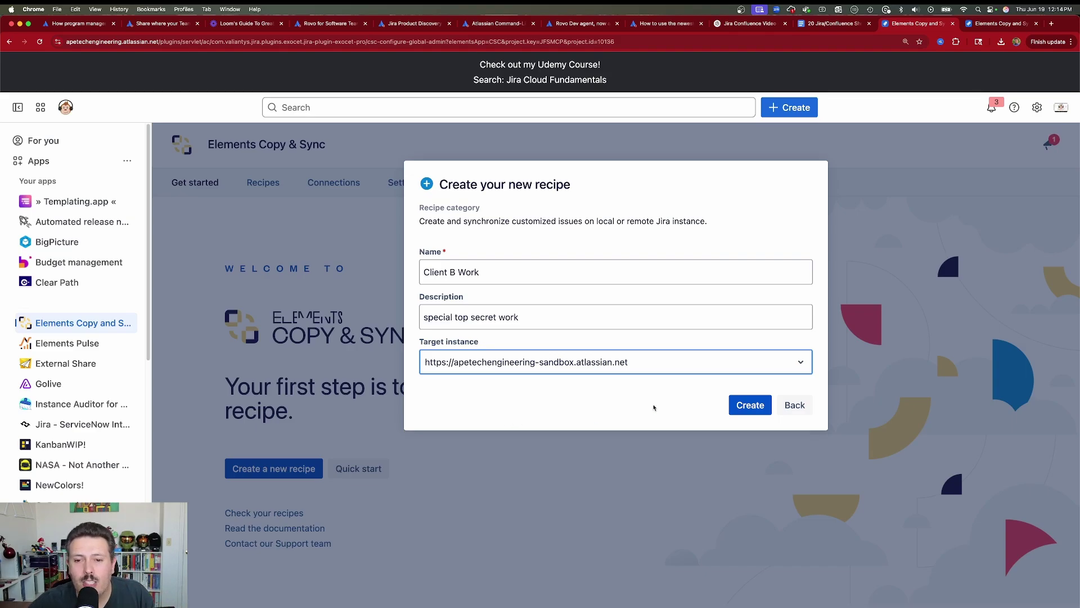
Create the Client B Work draft recipe and proceed to the source configuration
left_click(742, 407)
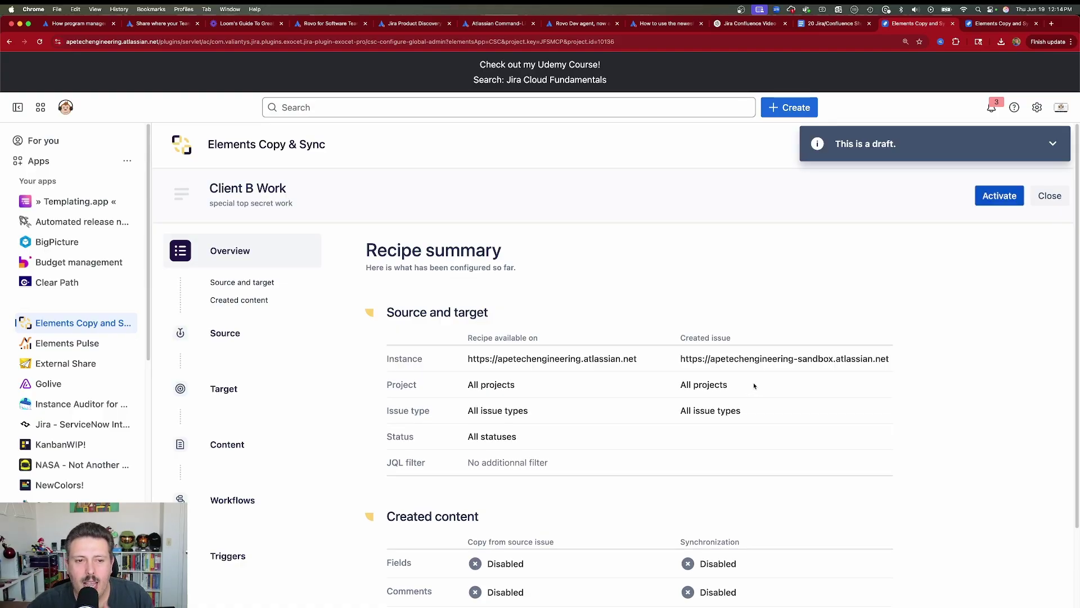
scroll(753, 385, "down", 3)
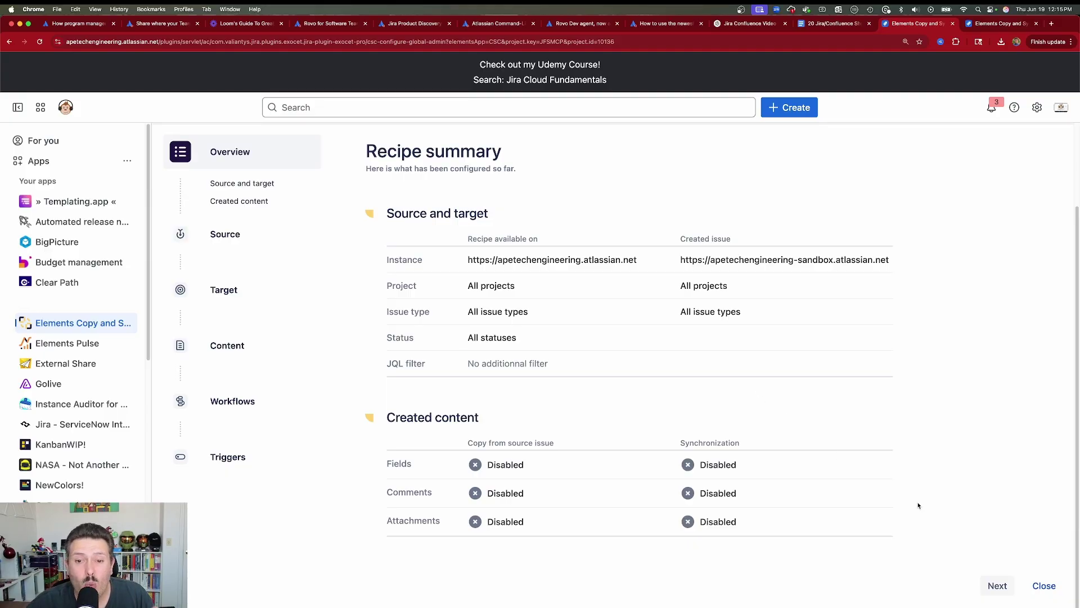
left_click(998, 584)
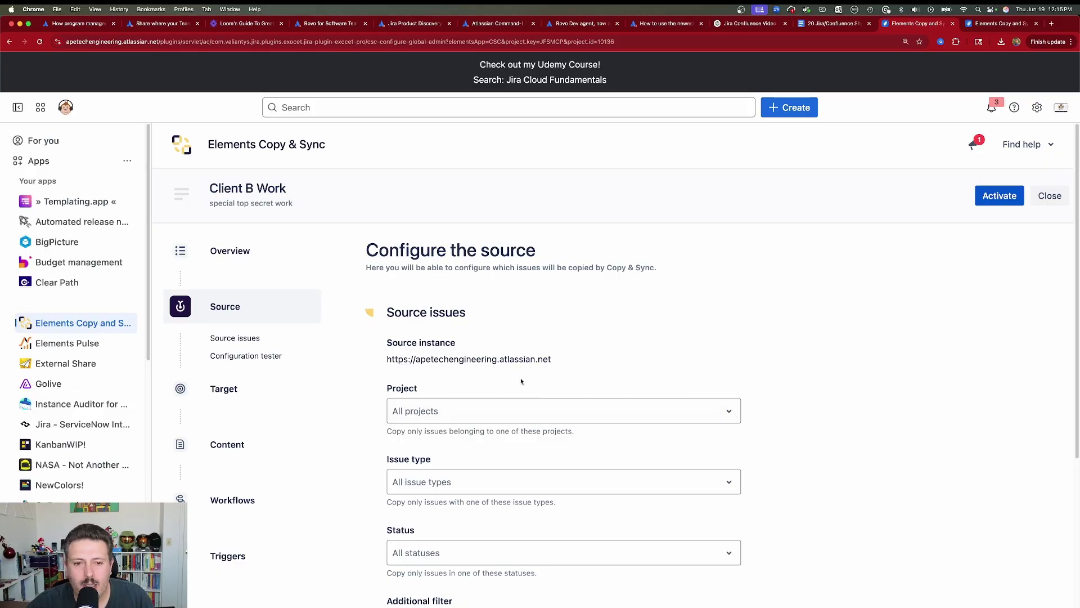
scroll(442, 391, "down", 1)
scroll(442, 391, "down", 1)
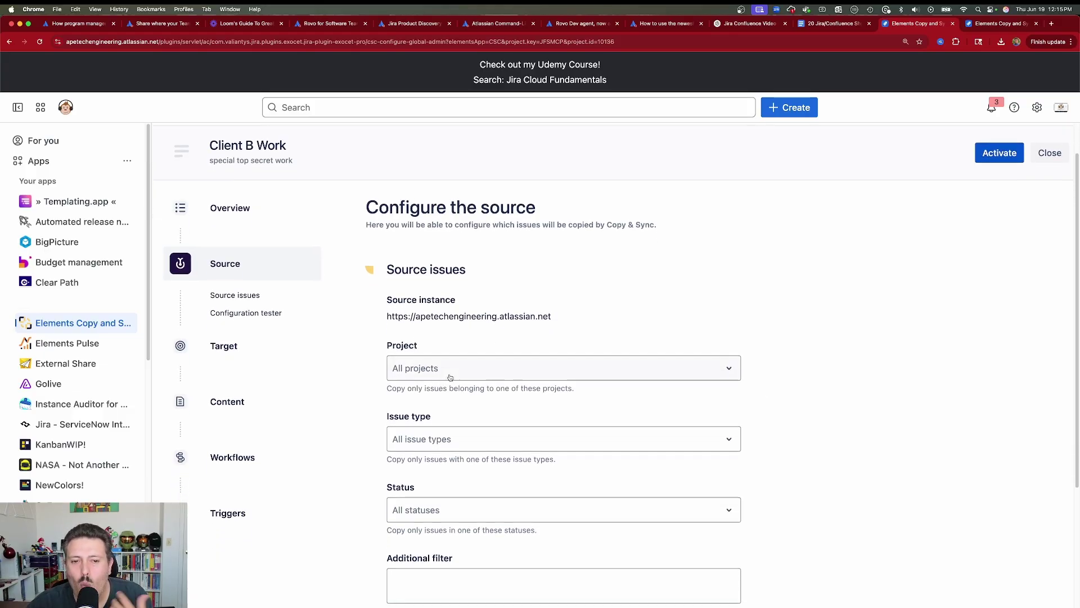
Limit the source to Task issues in the Customer B (CB) project
left_click(453, 376)
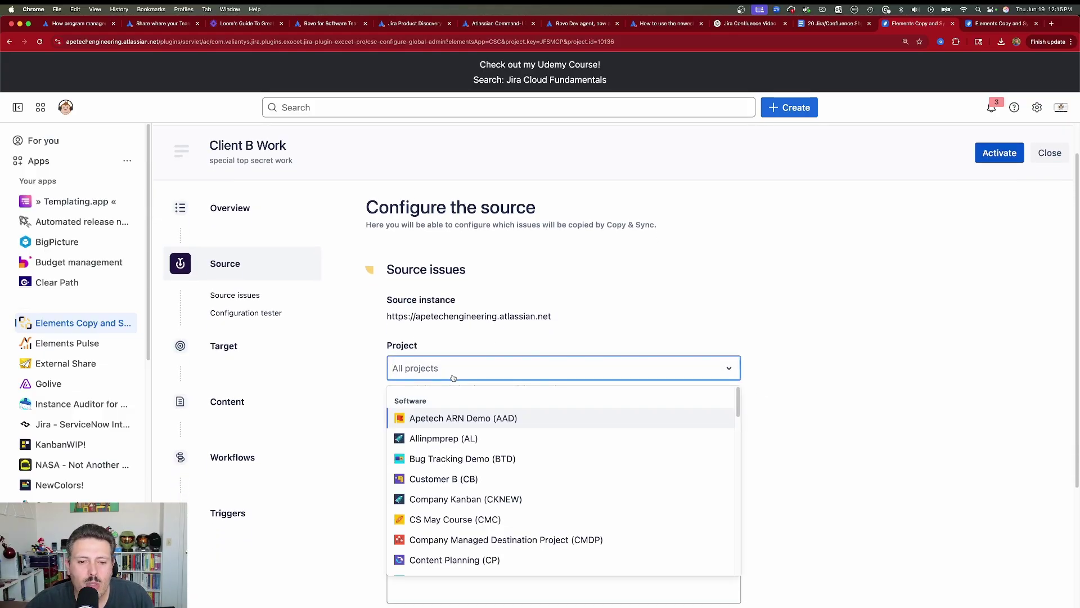
left_click(434, 480)
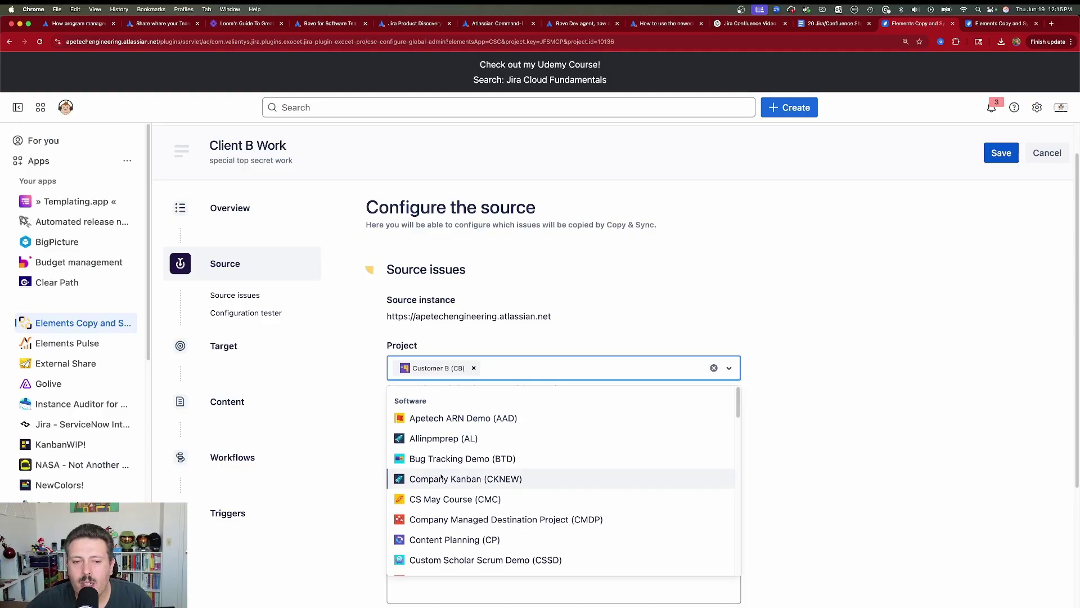
left_click(803, 405)
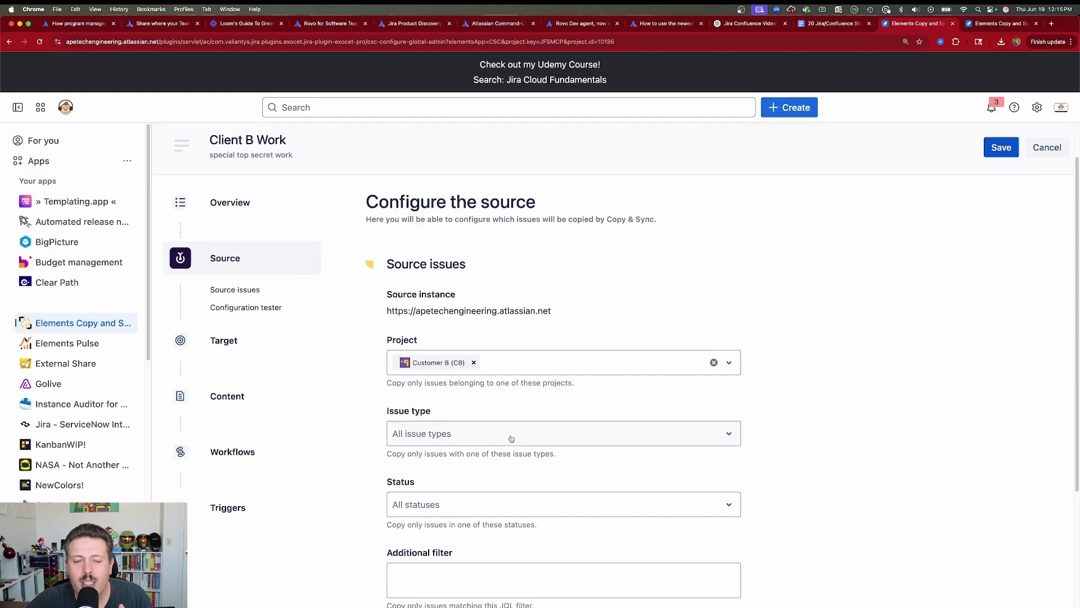
scroll(515, 416, "down", 3)
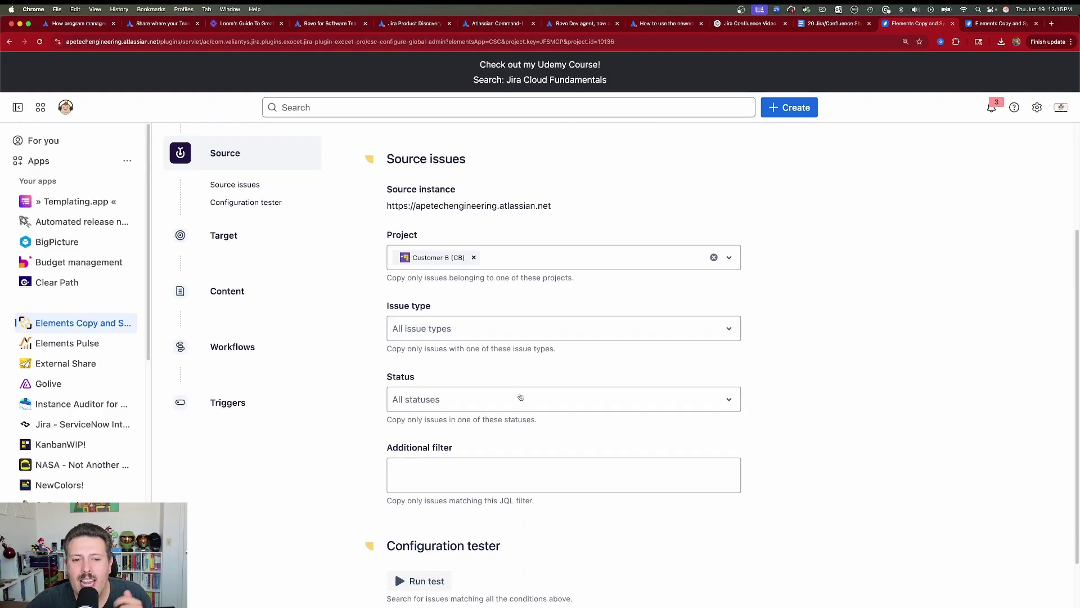
left_click(444, 332)
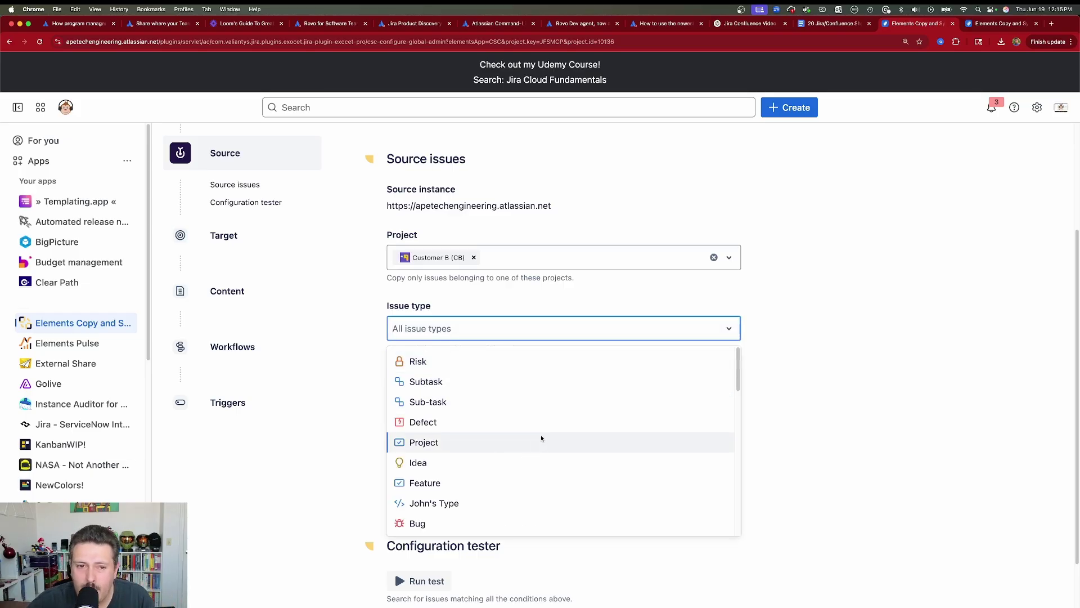
scroll(541, 436, "down", 2)
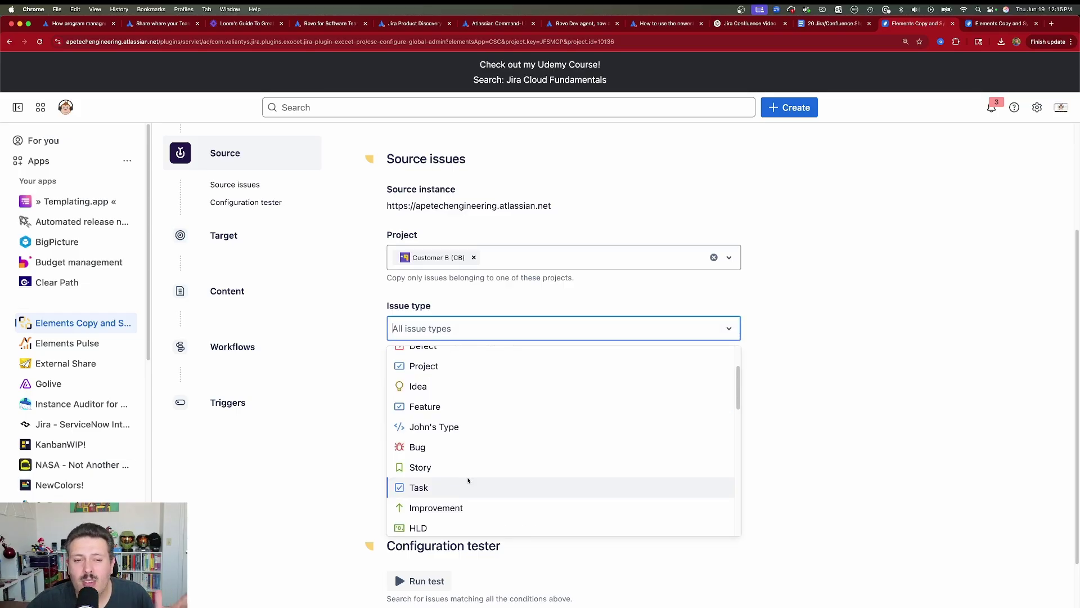
left_click(436, 487)
left_click(804, 434)
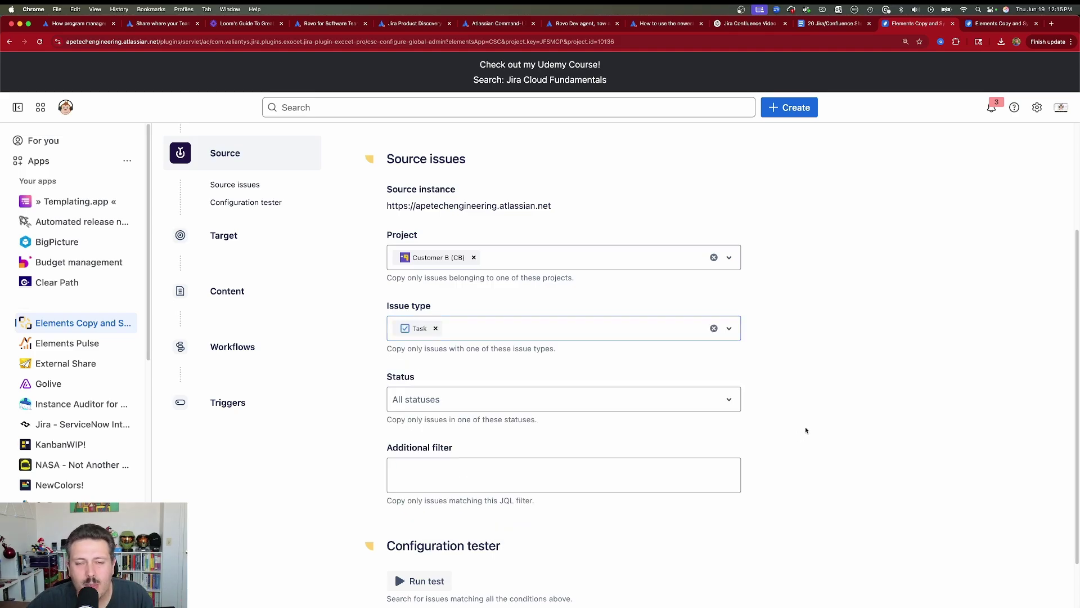
Keep all source statuses and run the test, which matches 1 issue
left_click(455, 410)
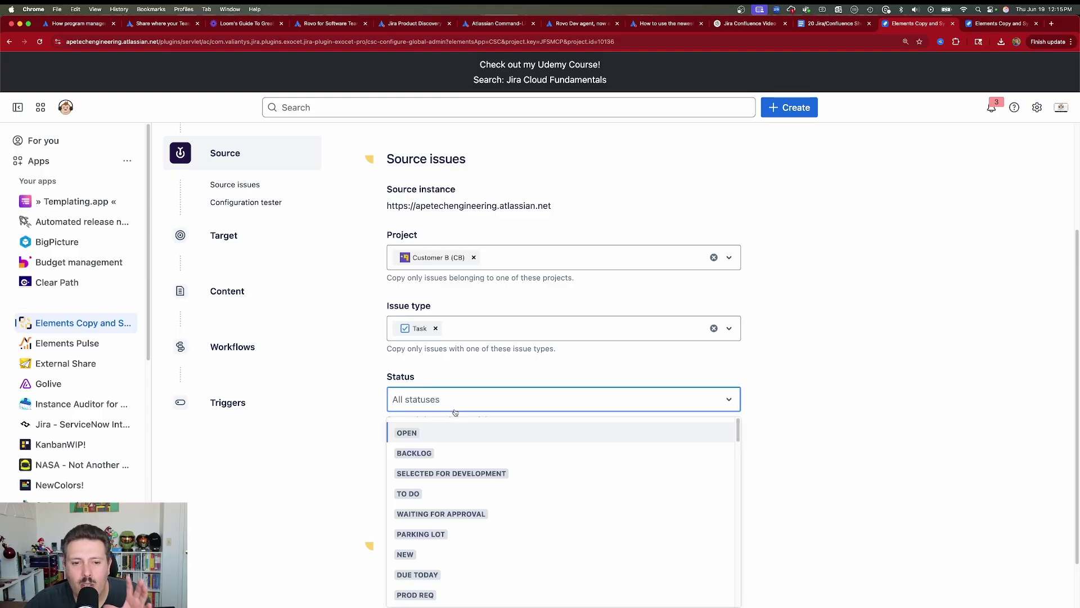
left_click(828, 400)
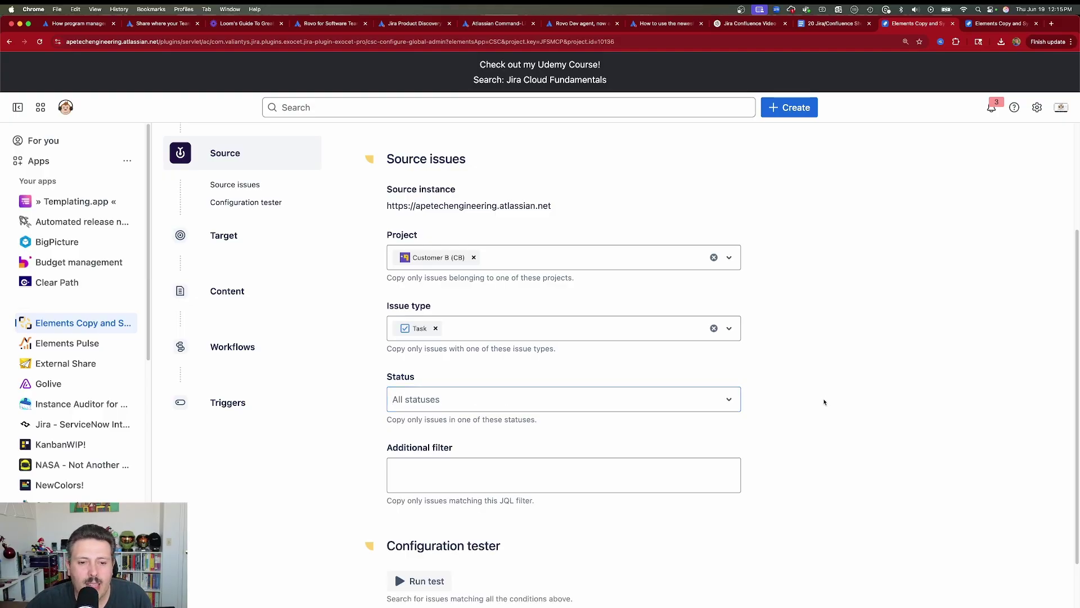
scroll(496, 417, "down", 2)
left_click(496, 412)
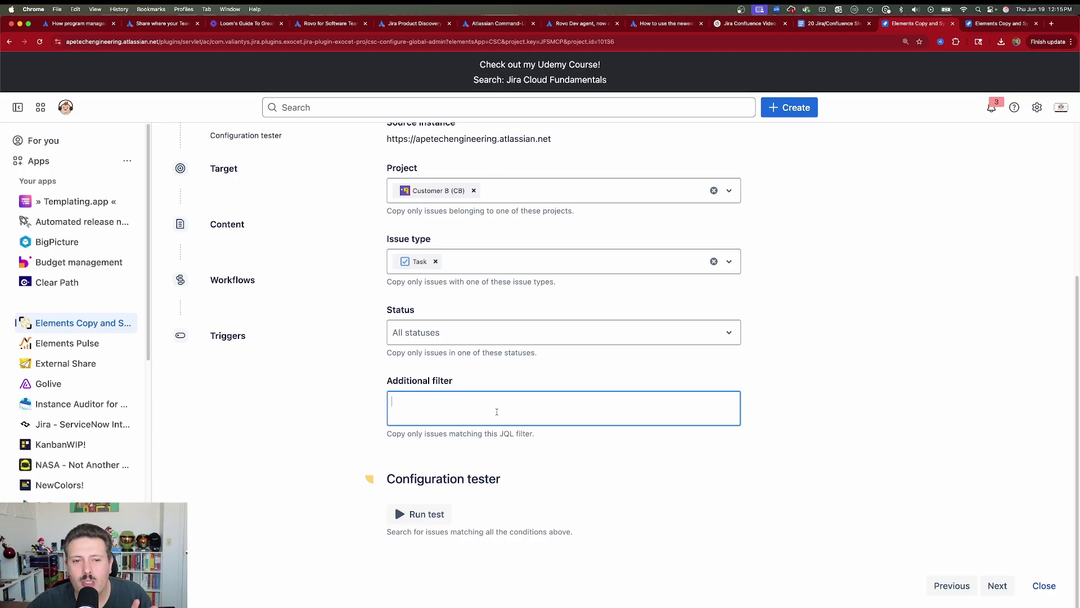
left_click(421, 513)
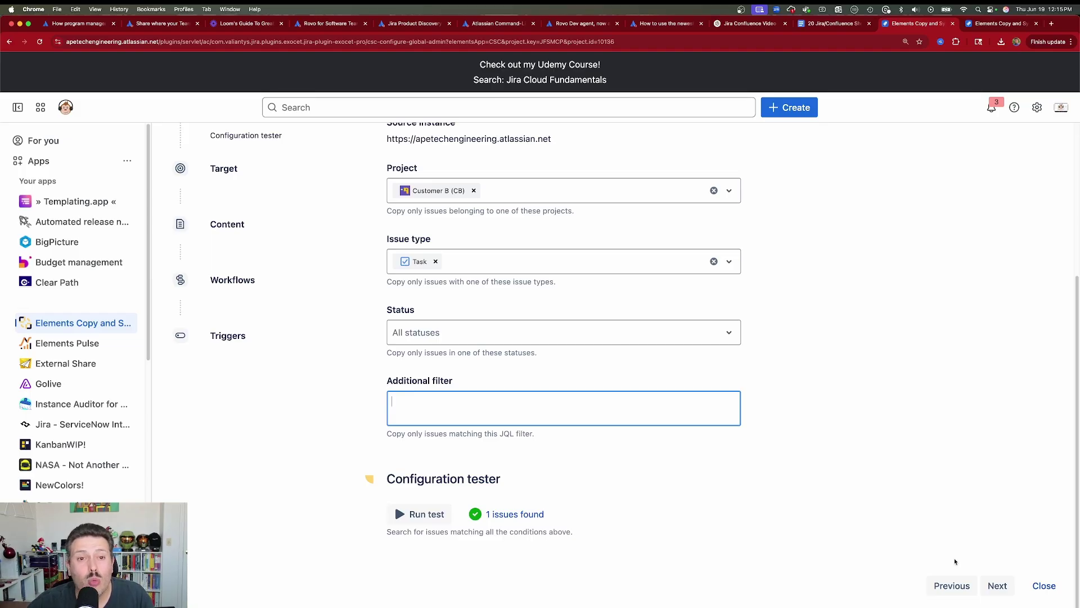
Set the target to create Task issues in the demo configs (KAN) project
left_click(997, 586)
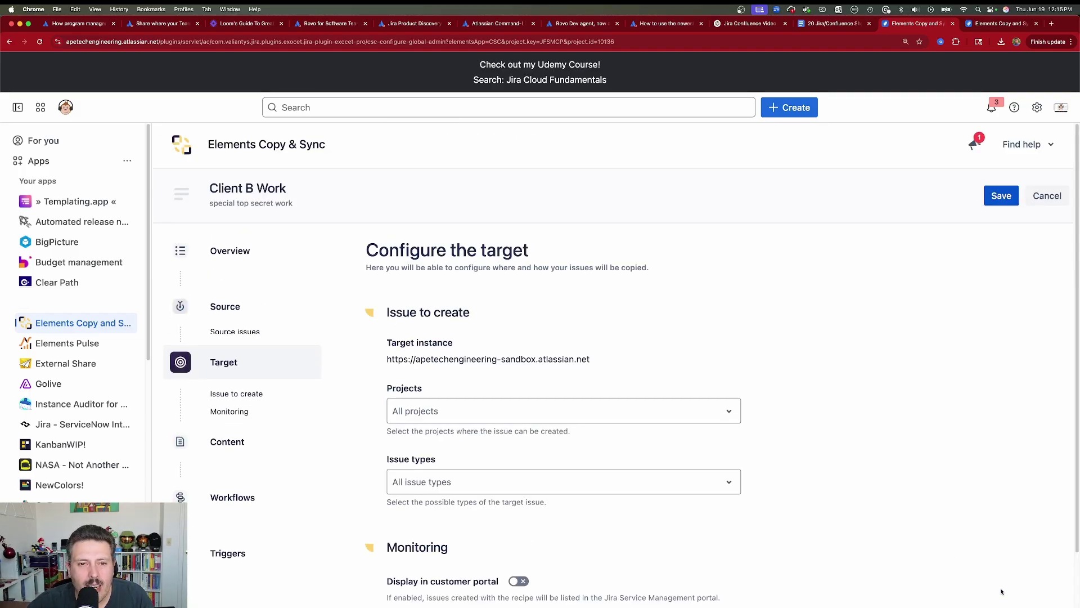
scroll(675, 410, "down", 3)
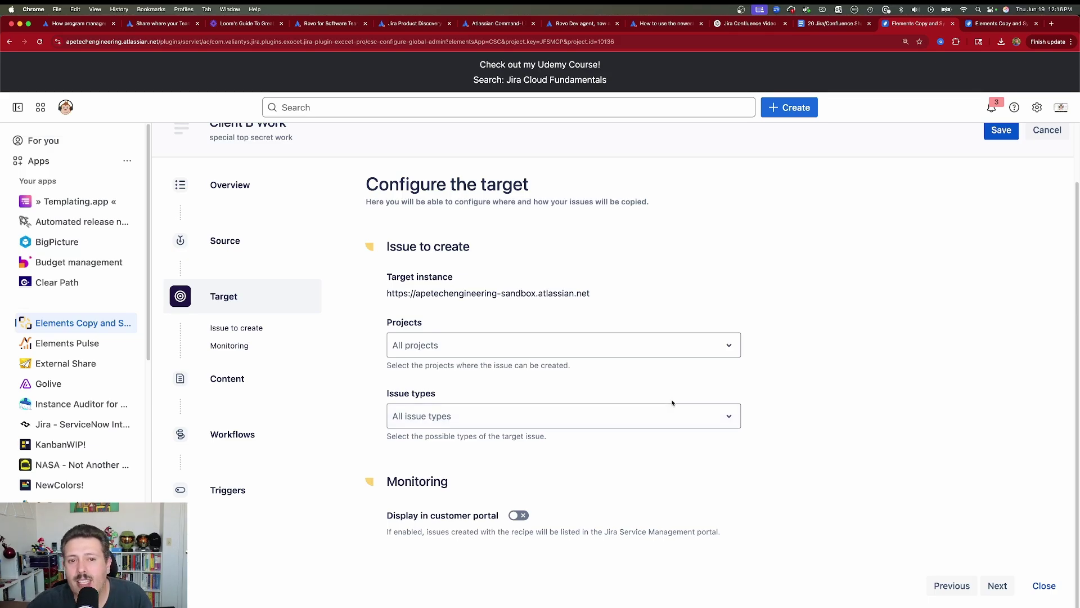
left_click(472, 343)
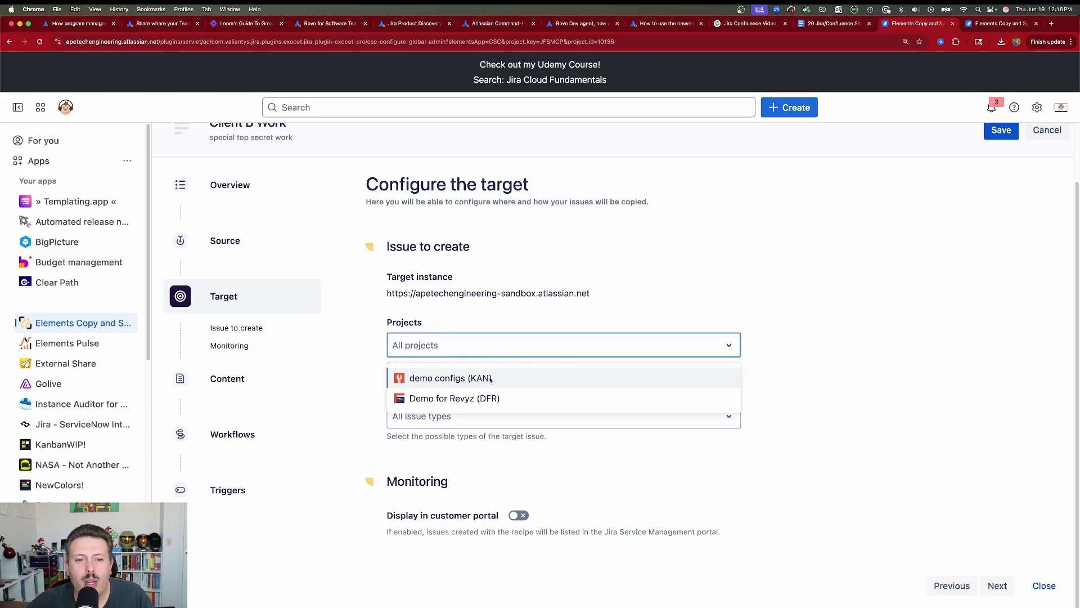
left_click(438, 378)
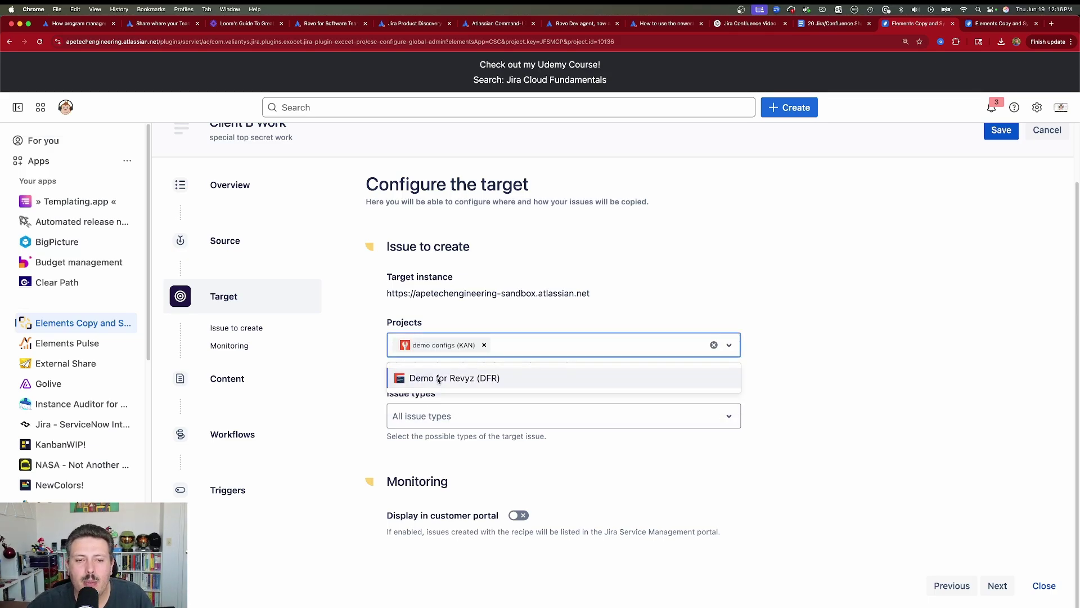
left_click(498, 419)
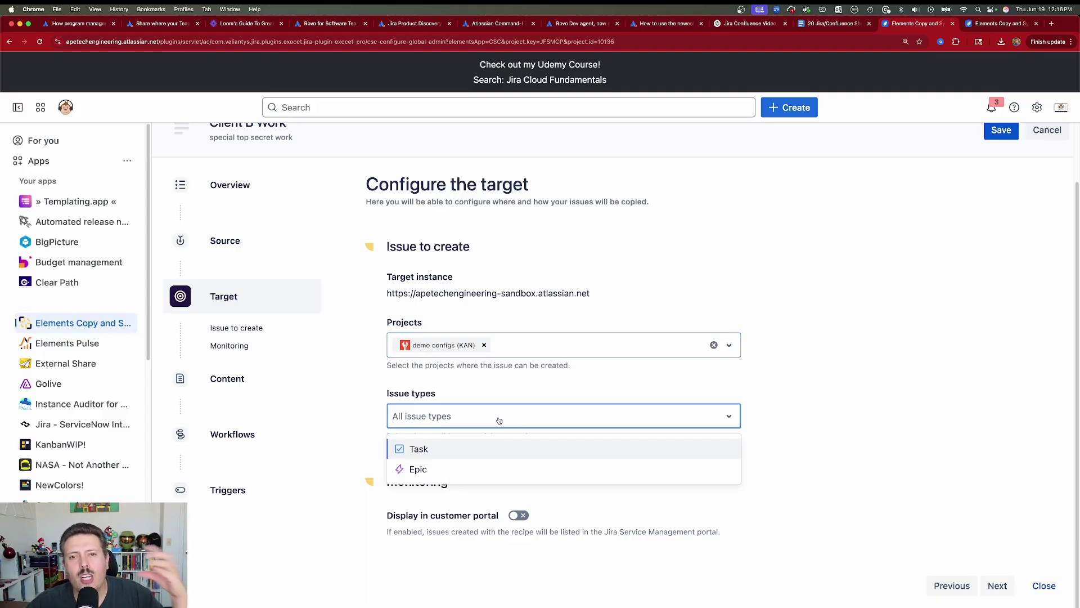
left_click(456, 449)
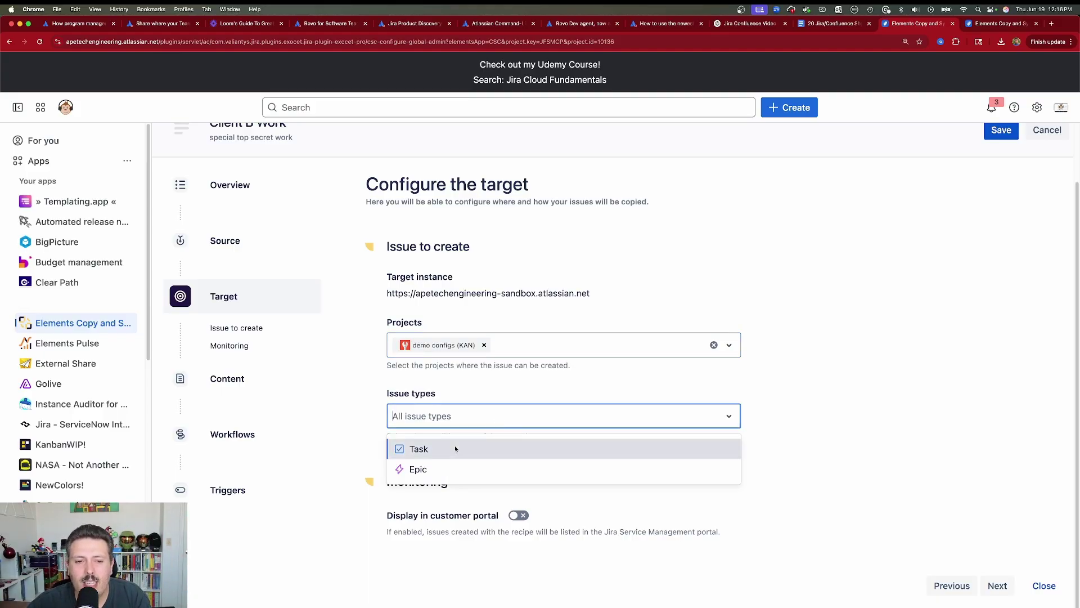
left_click(842, 387)
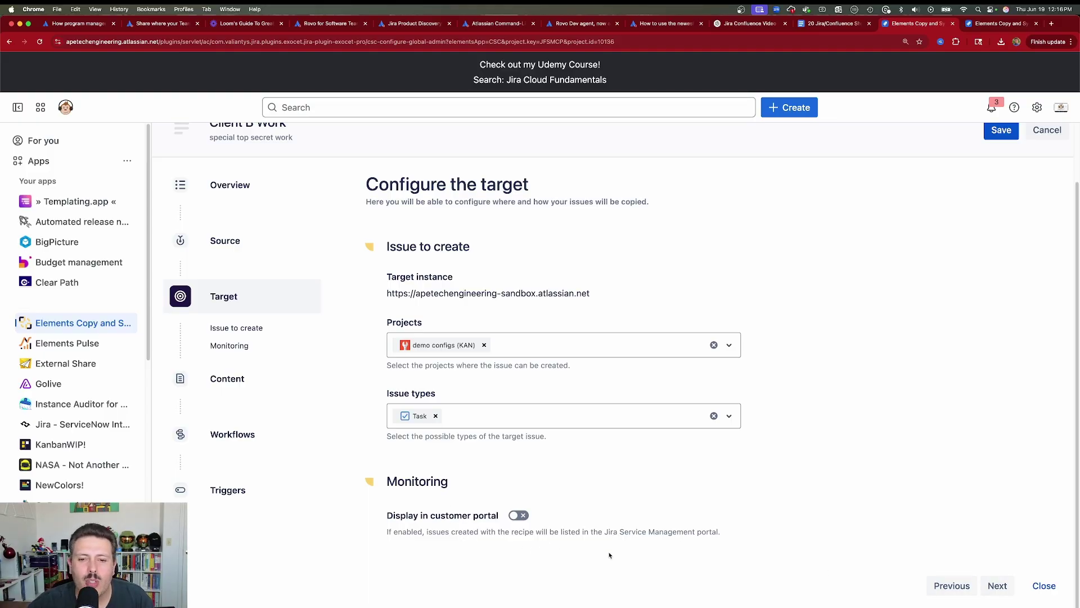
Turn on field synchronization and map Summary as a synchronized field
left_click(996, 585)
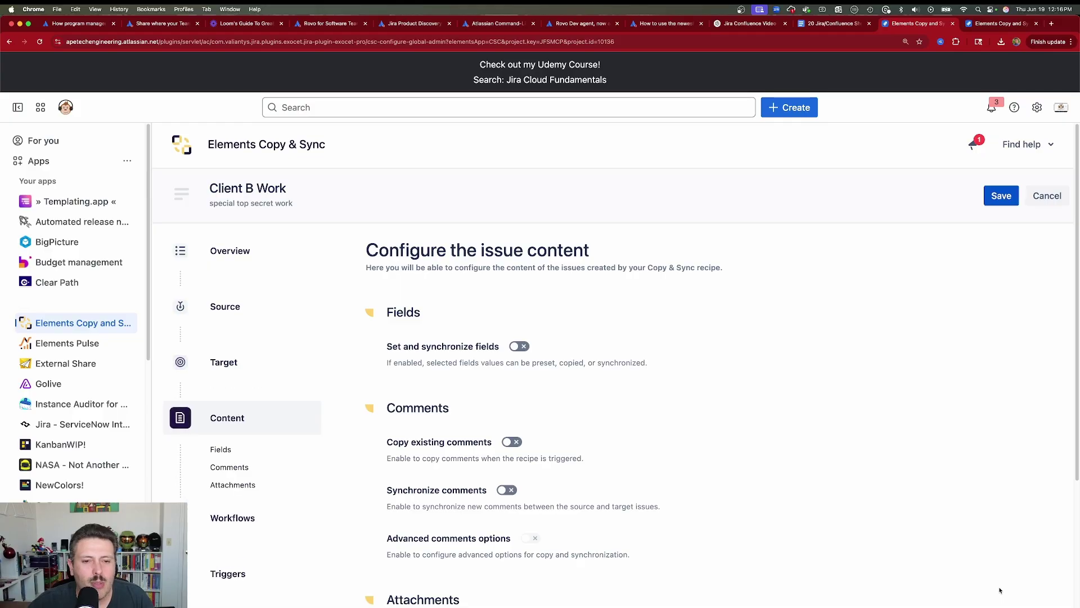
scroll(796, 424, "down", 2)
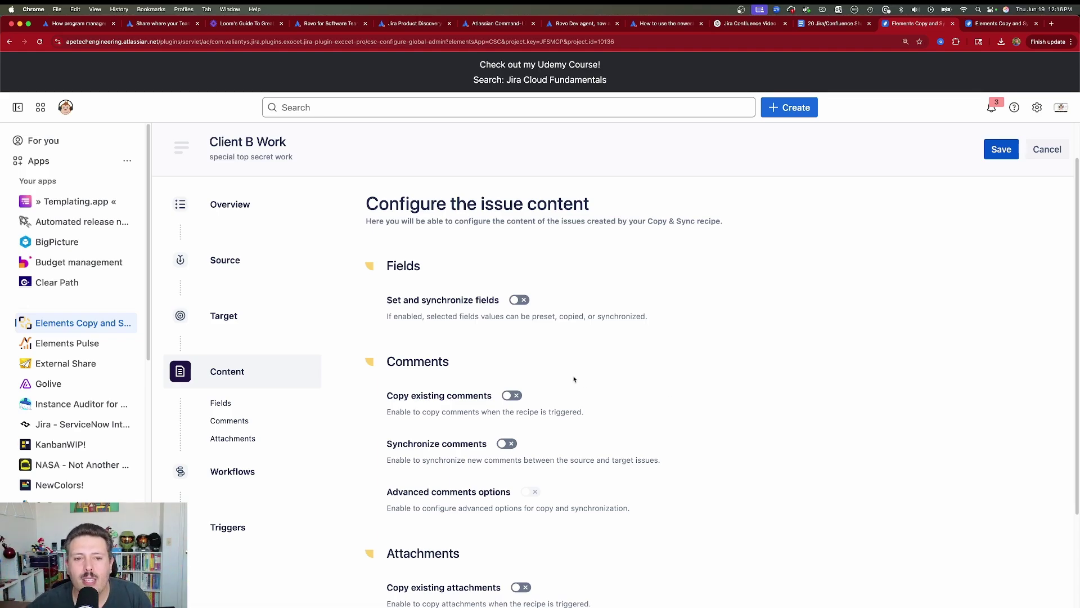
left_click(517, 300)
left_click(466, 391)
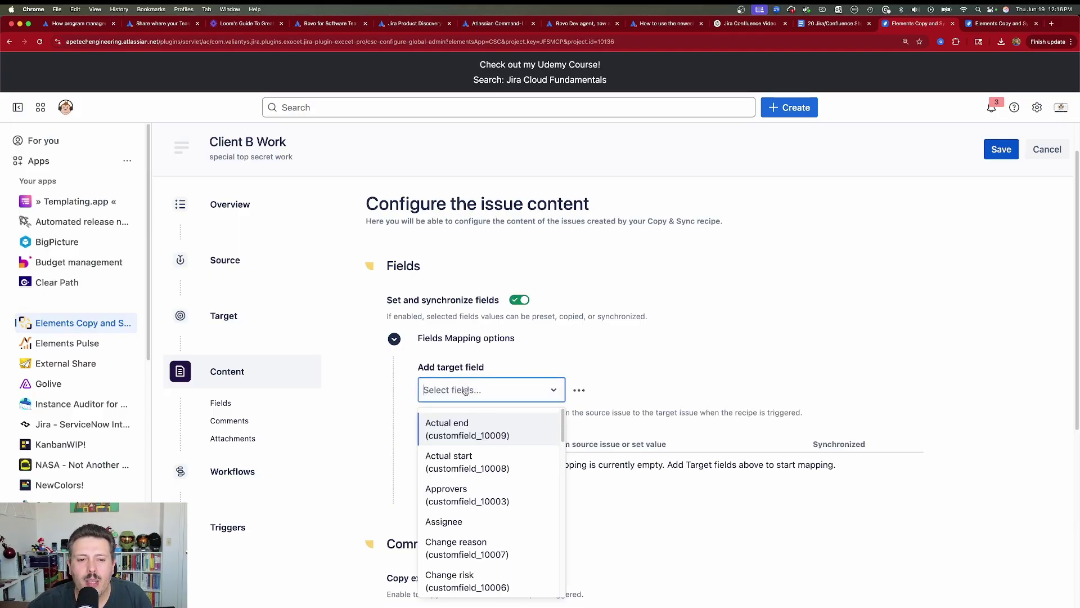
type("summ")
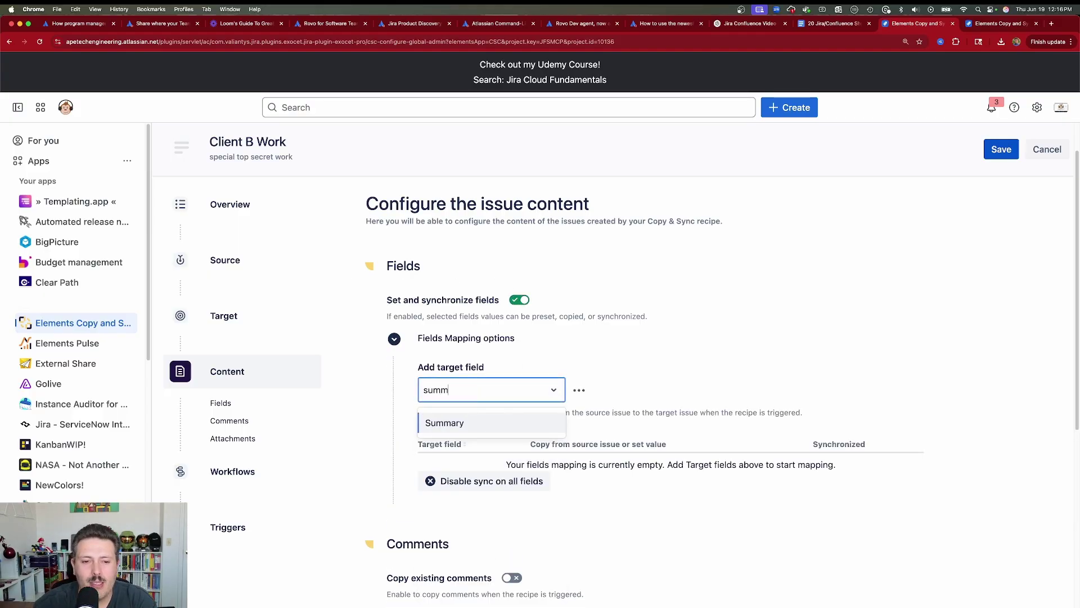
left_click(460, 424)
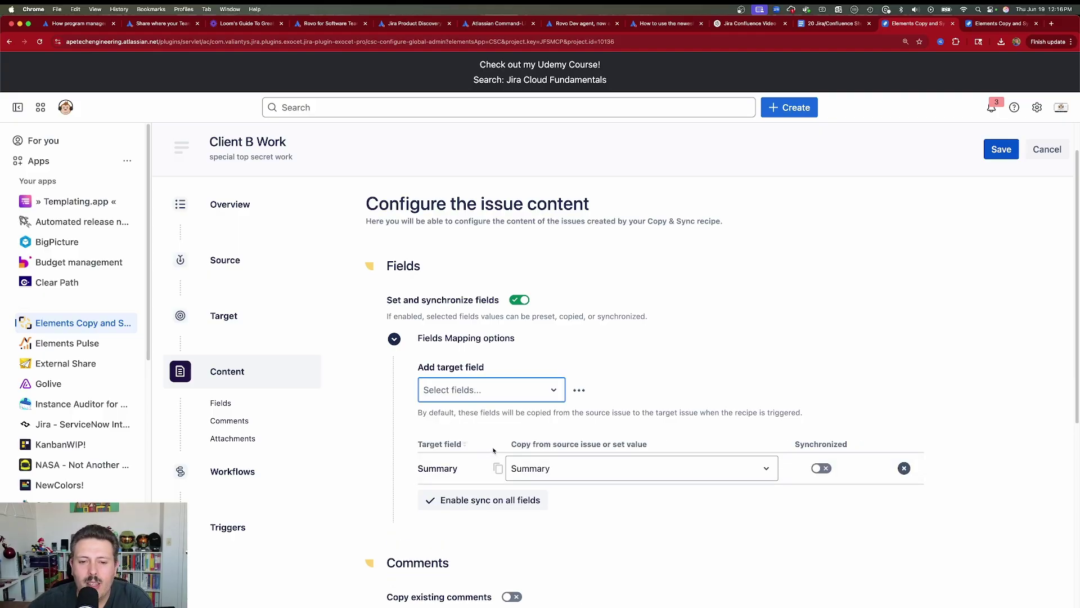
left_click(821, 468)
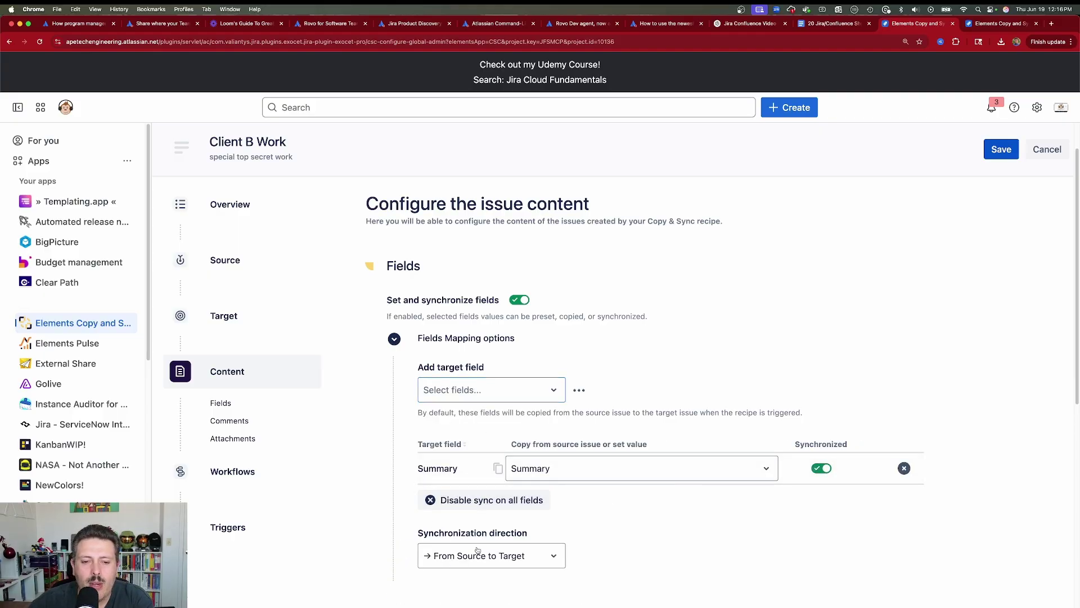
Add Description to the field mapping and keep it synchronized
left_click(473, 395)
type("des")
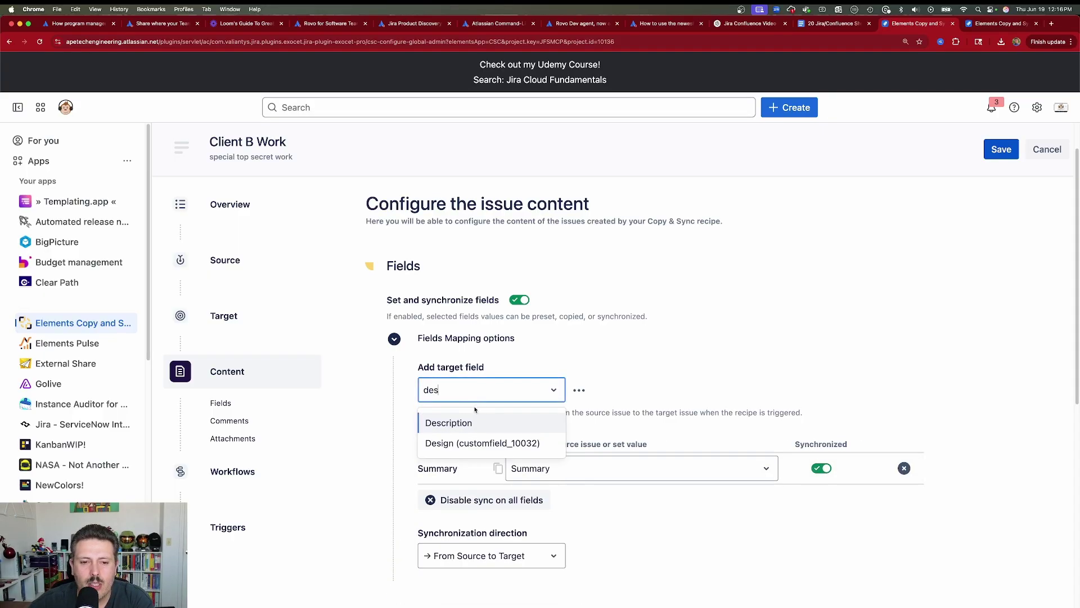
left_click(474, 422)
left_click(824, 499)
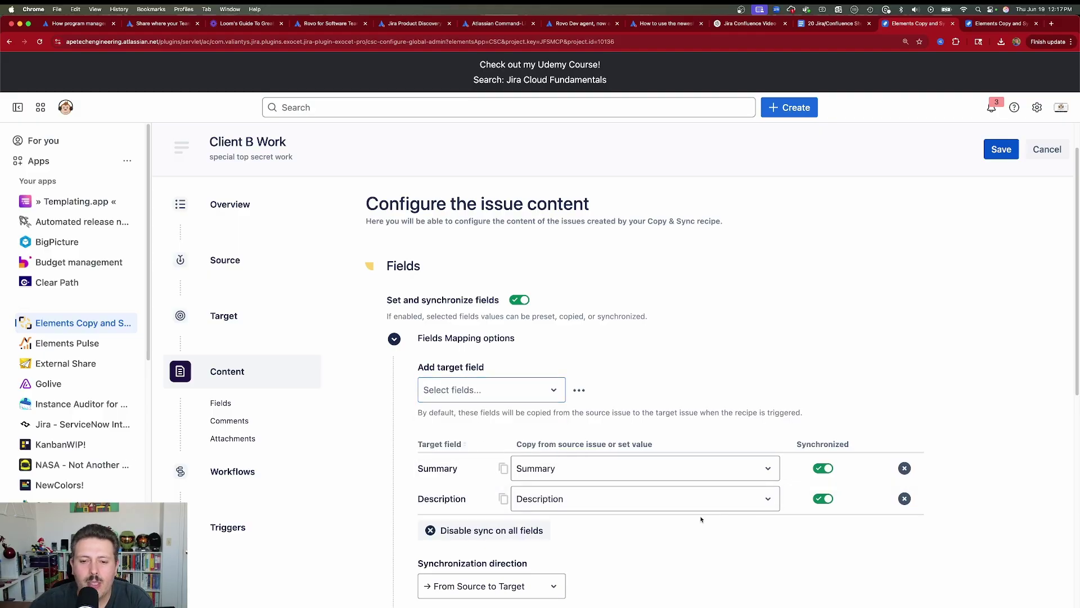
scroll(703, 515, "down", 1)
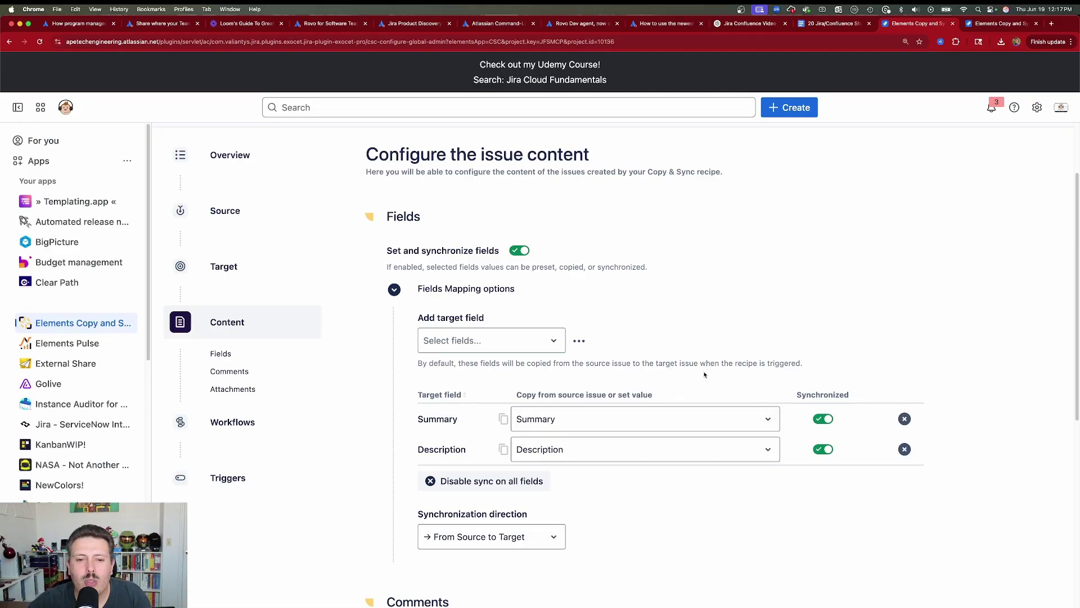
scroll(704, 374, "down", 4)
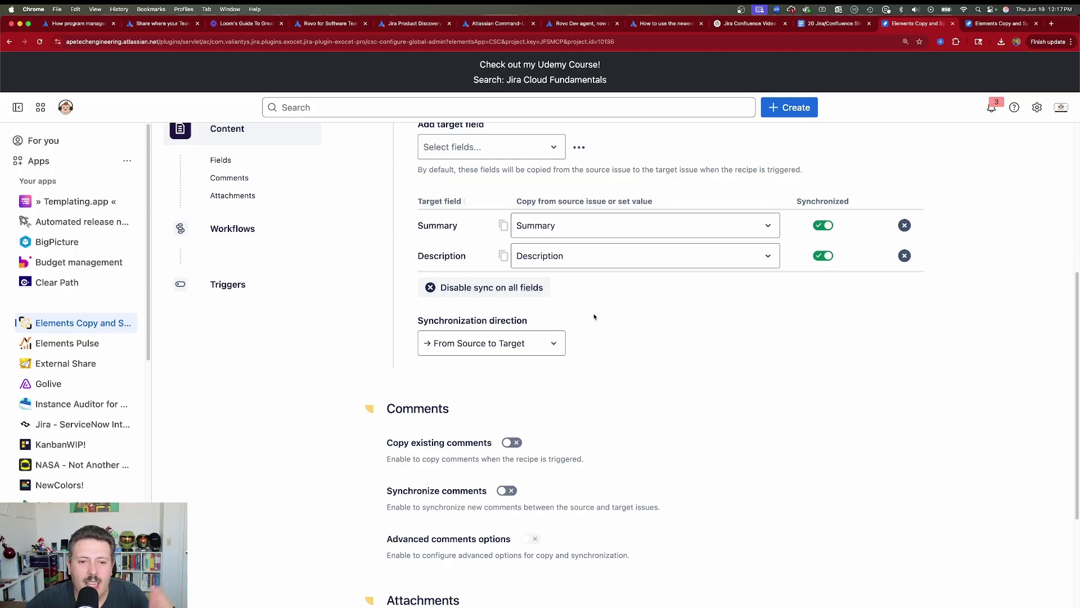
Copy existing comments and sync comments bidirectionally, including edits and deletions
scroll(598, 307, "down", 3)
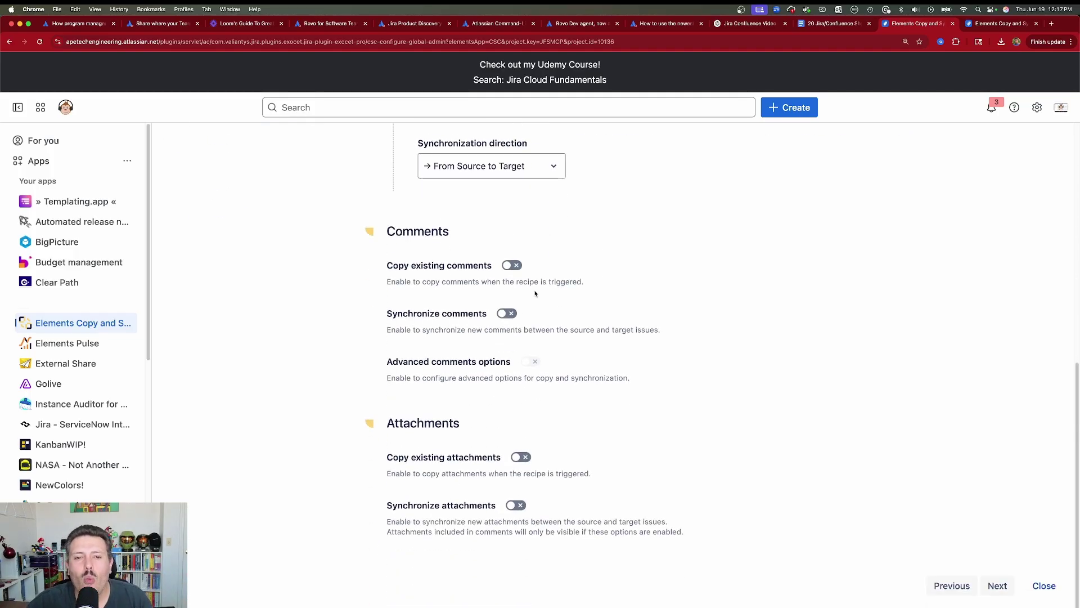
left_click(511, 267)
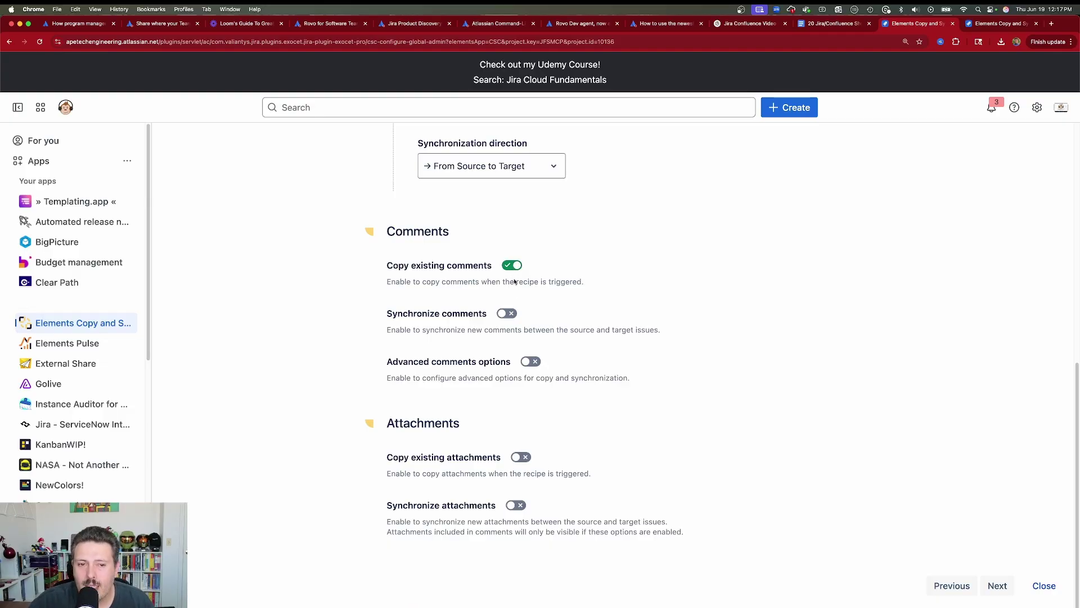
left_click(504, 315)
scroll(475, 352, "down", 2)
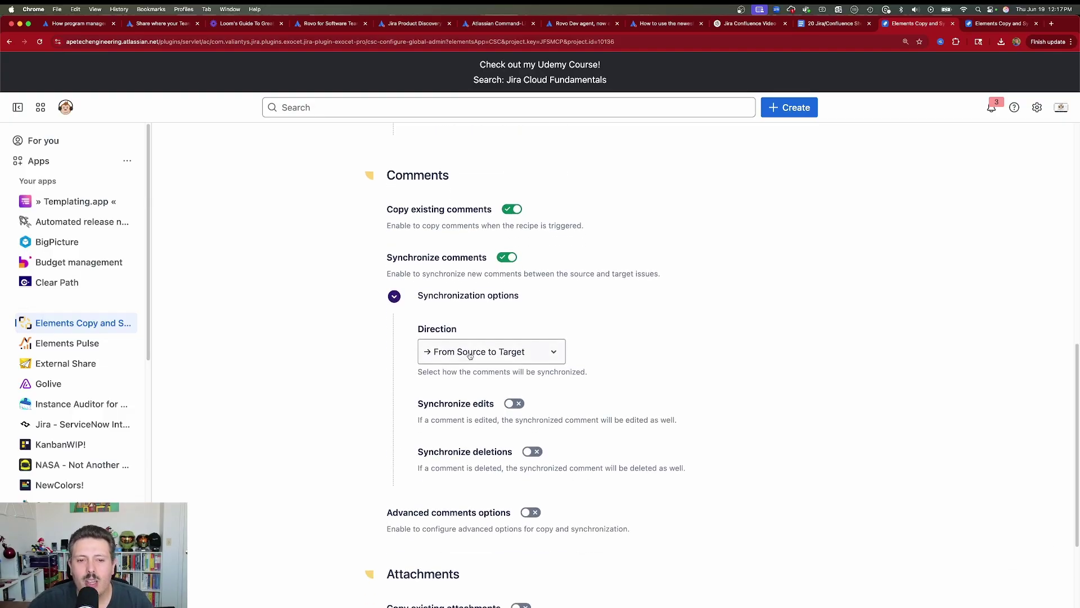
left_click(476, 353)
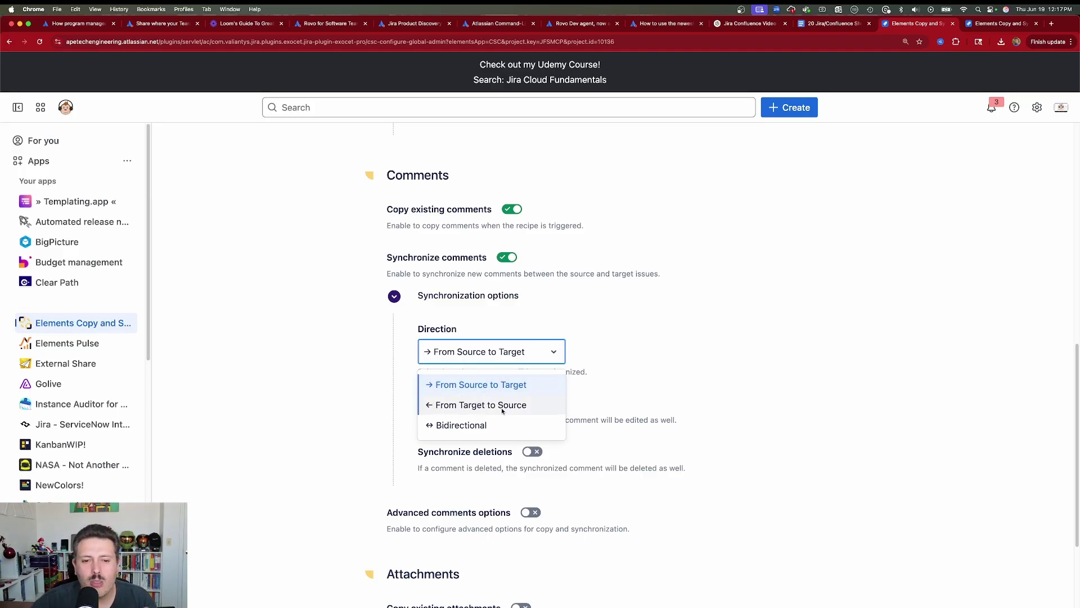
left_click(478, 426)
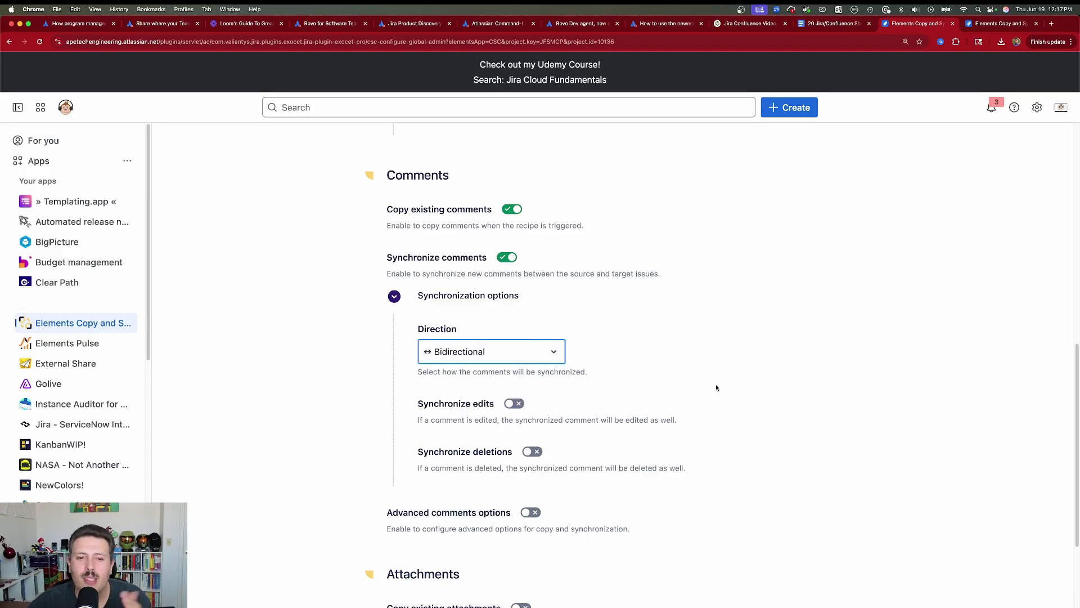
scroll(549, 364, "down", 2)
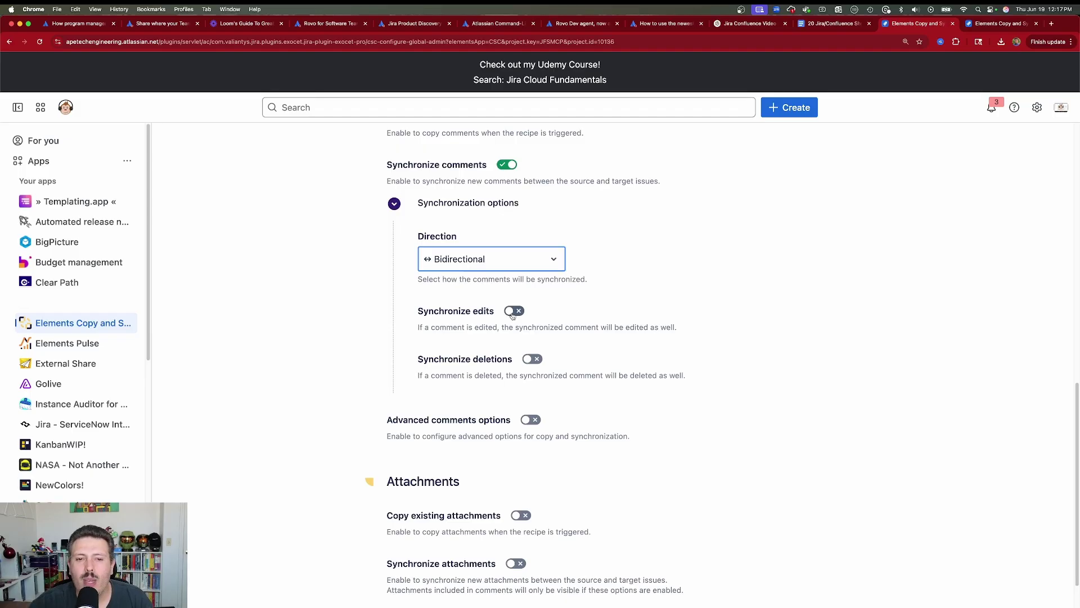
left_click(514, 313)
left_click(532, 358)
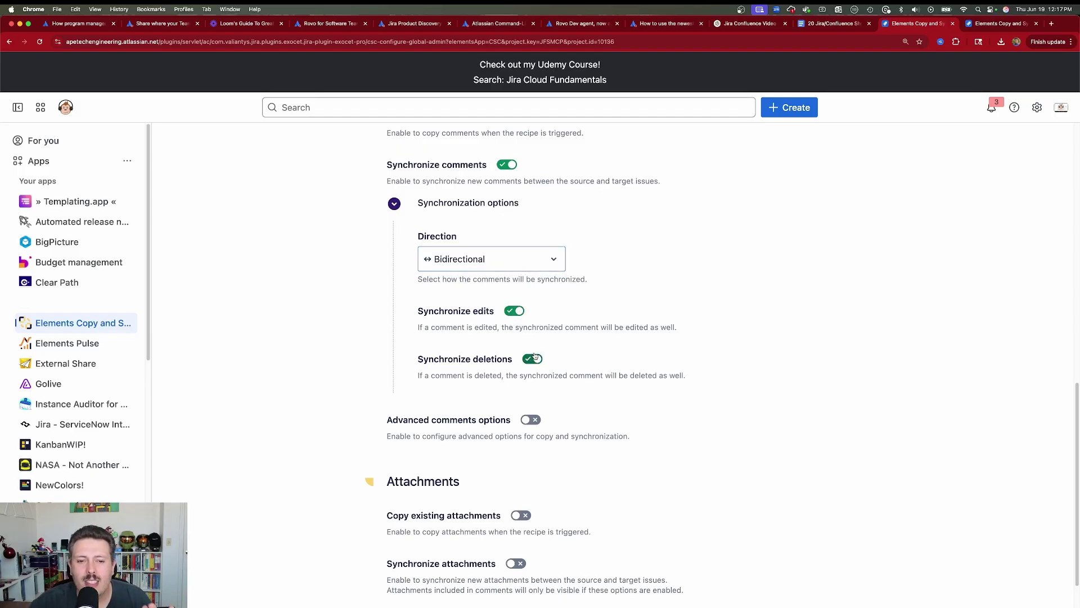
Copy existing attachments and sync attachments bidirectionally, including deletions
scroll(630, 371, "down", 2)
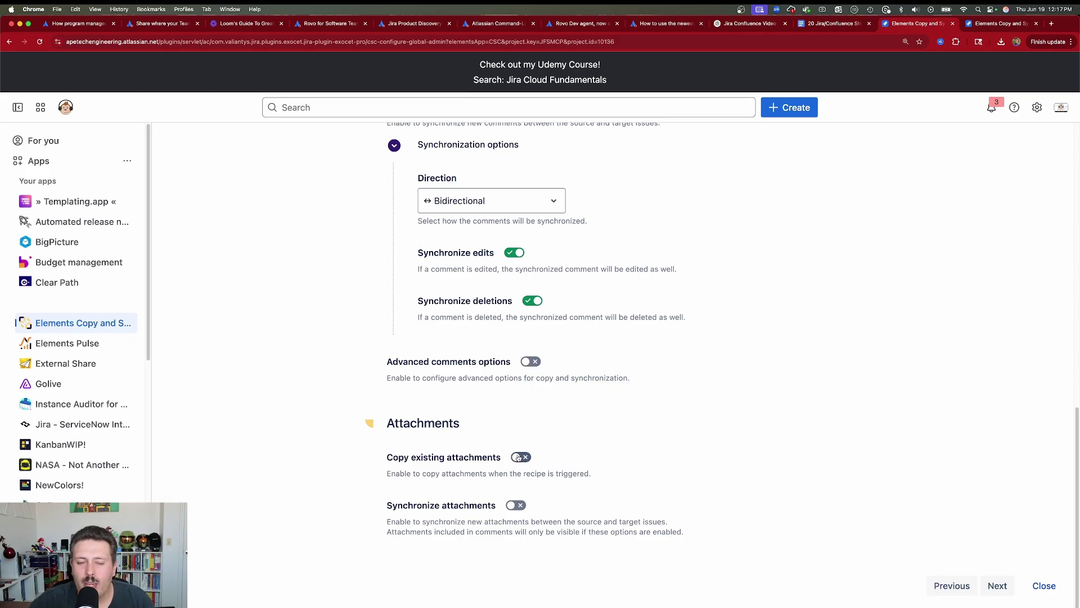
left_click(518, 457)
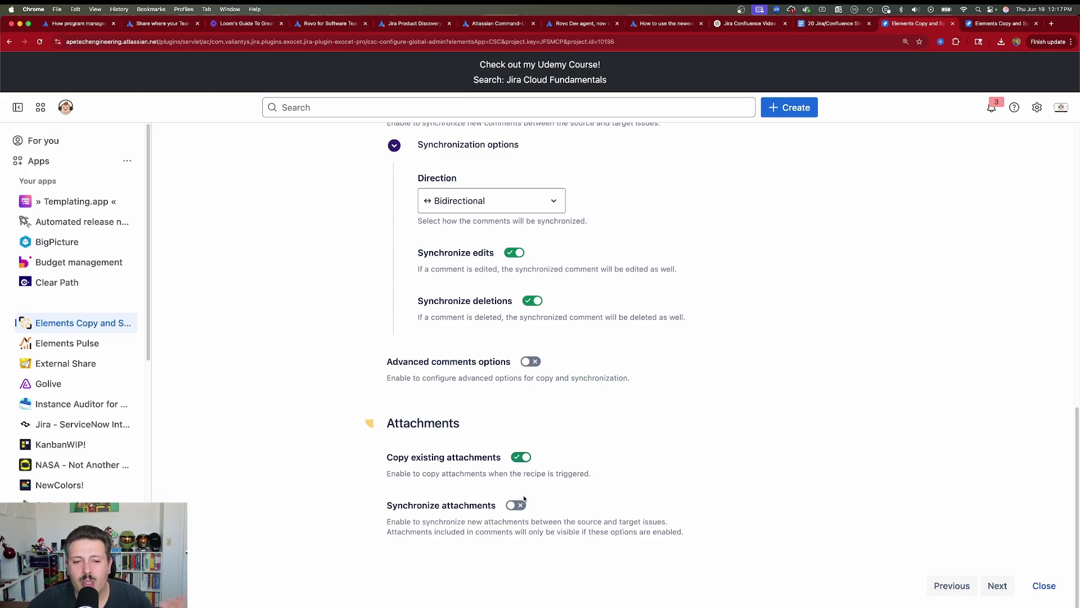
left_click(513, 505)
scroll(600, 475, "down", 4)
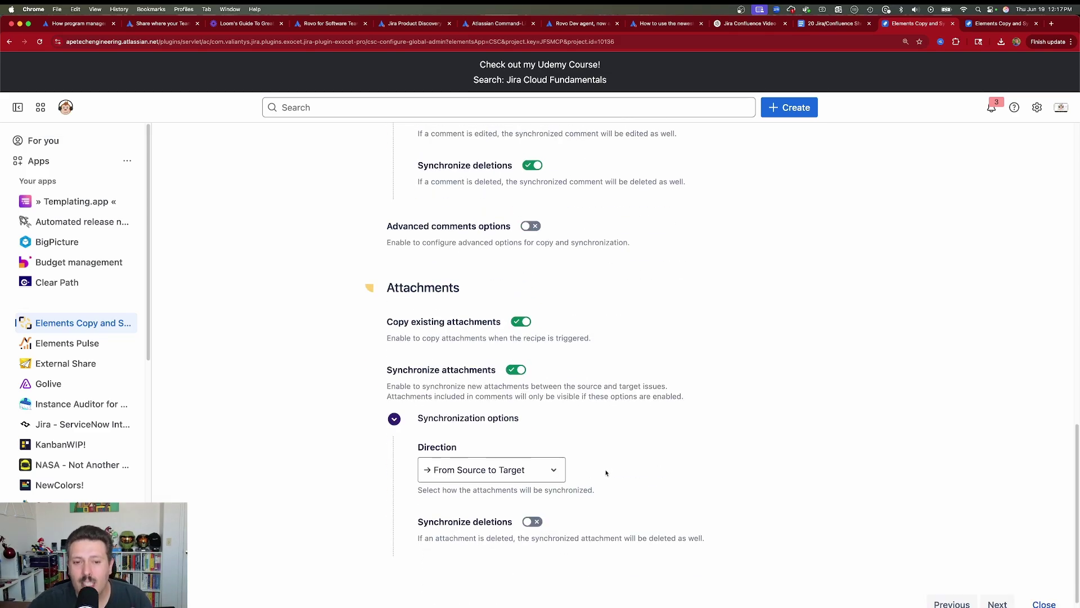
left_click(479, 477)
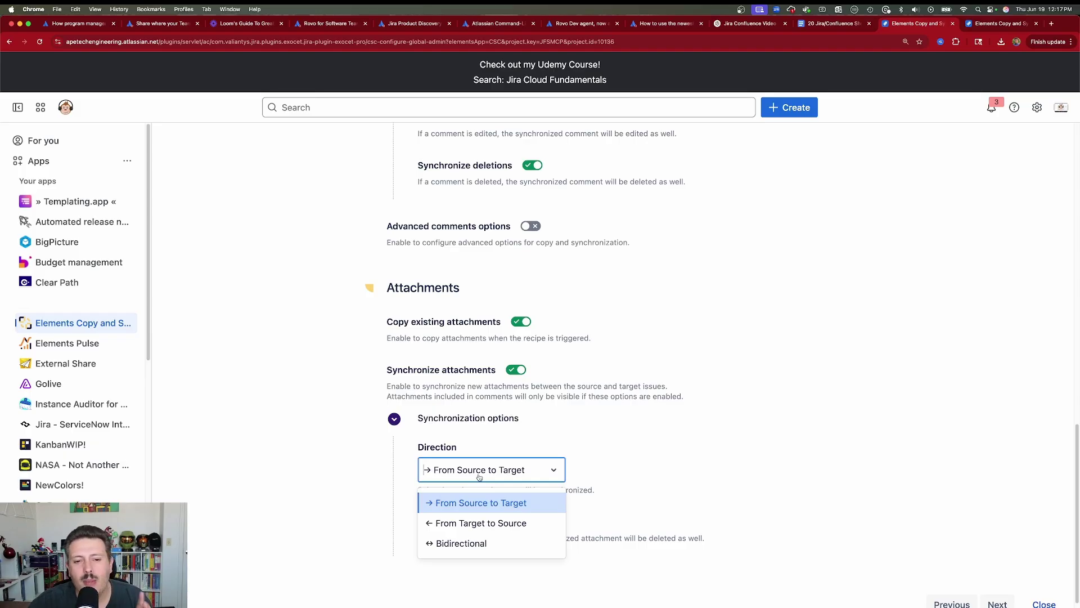
left_click(460, 543)
scroll(677, 489, "down", 1)
left_click(531, 507)
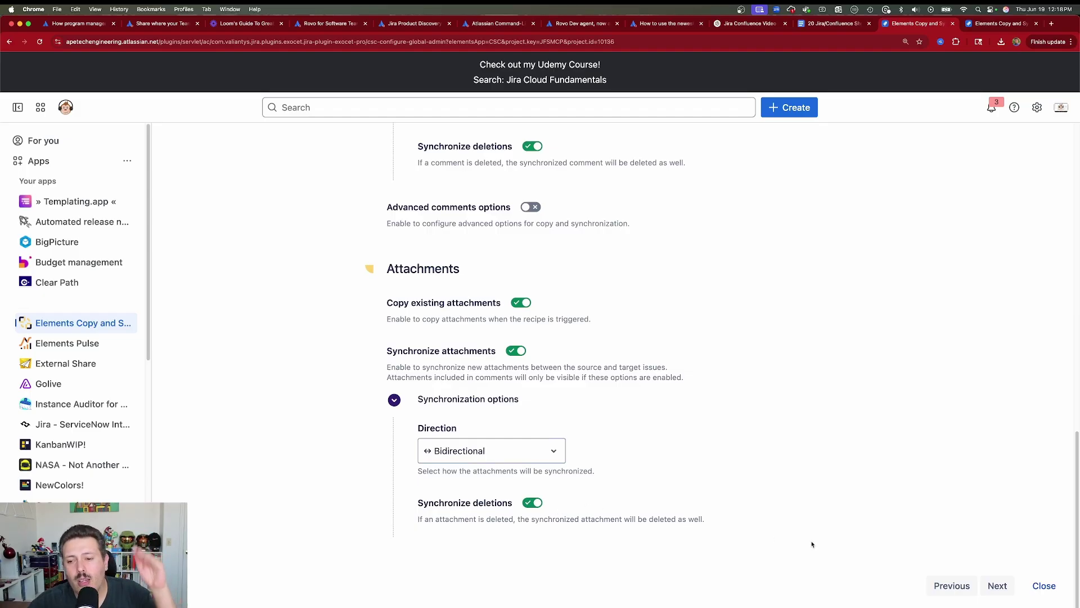
Add a workflow mapping from JAM22 Add Transitions to Builds Workflow
left_click(997, 585)
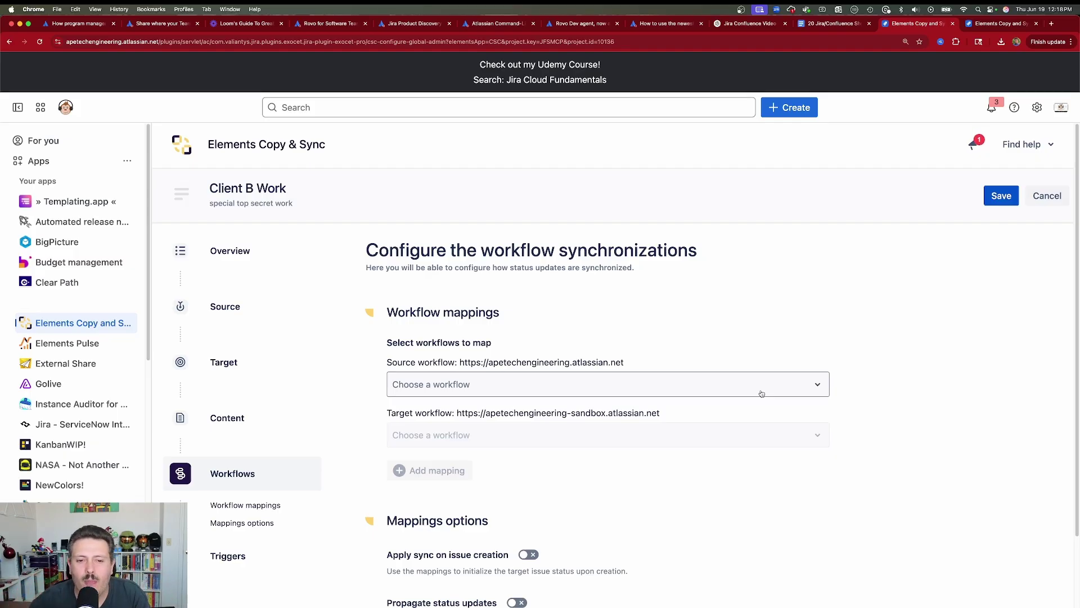
left_click(510, 391)
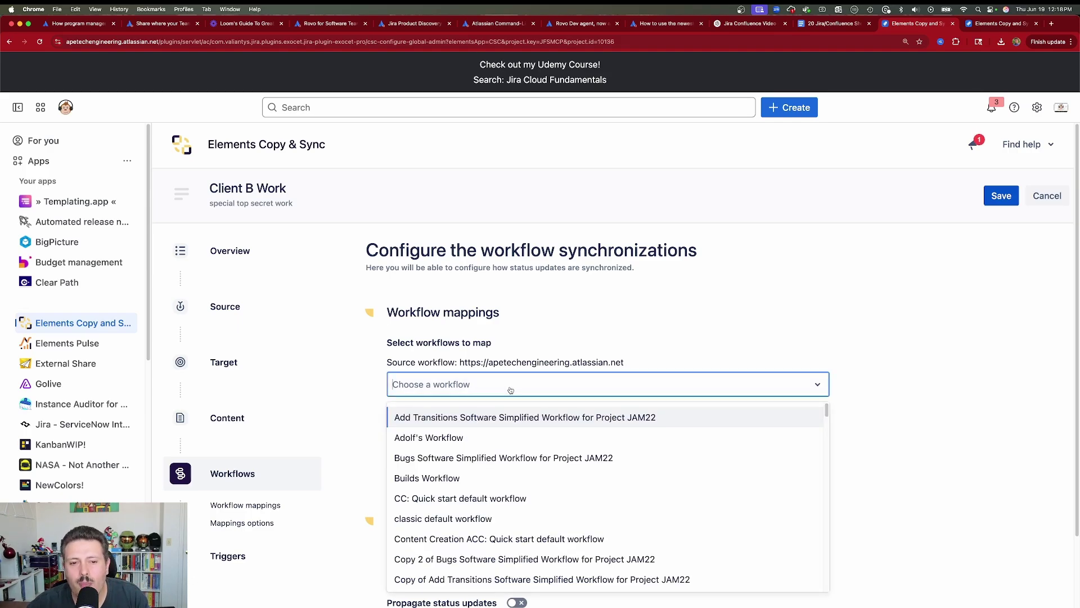
left_click(487, 416)
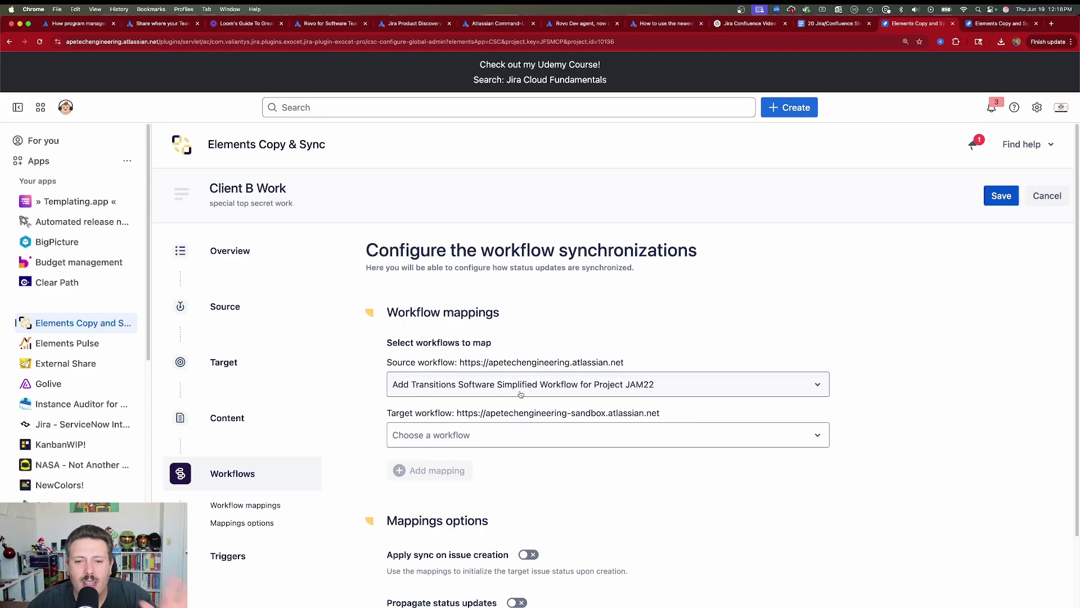
left_click(513, 437)
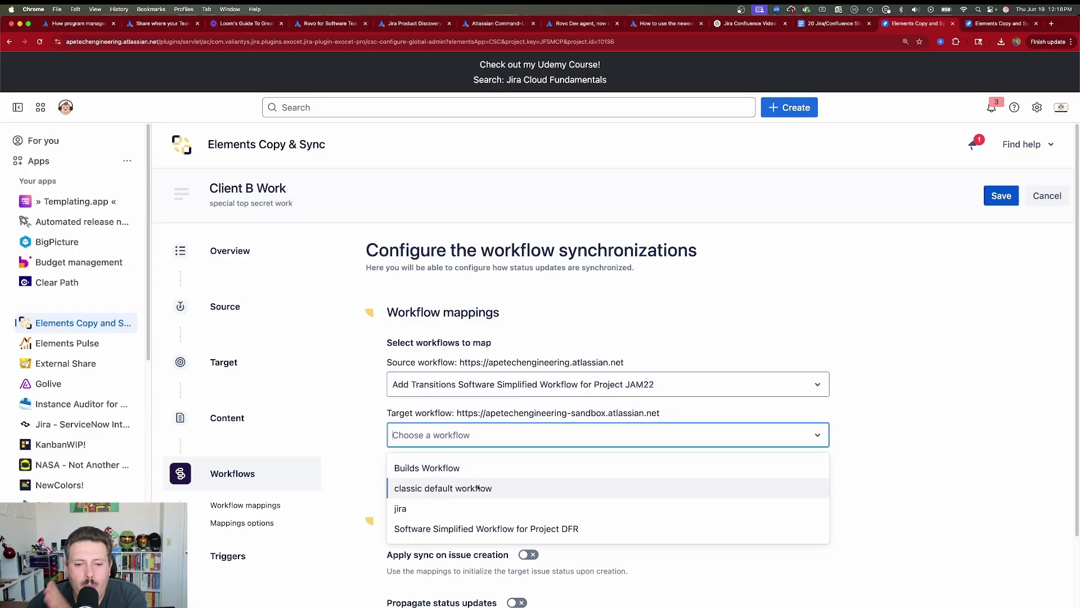
left_click(468, 467)
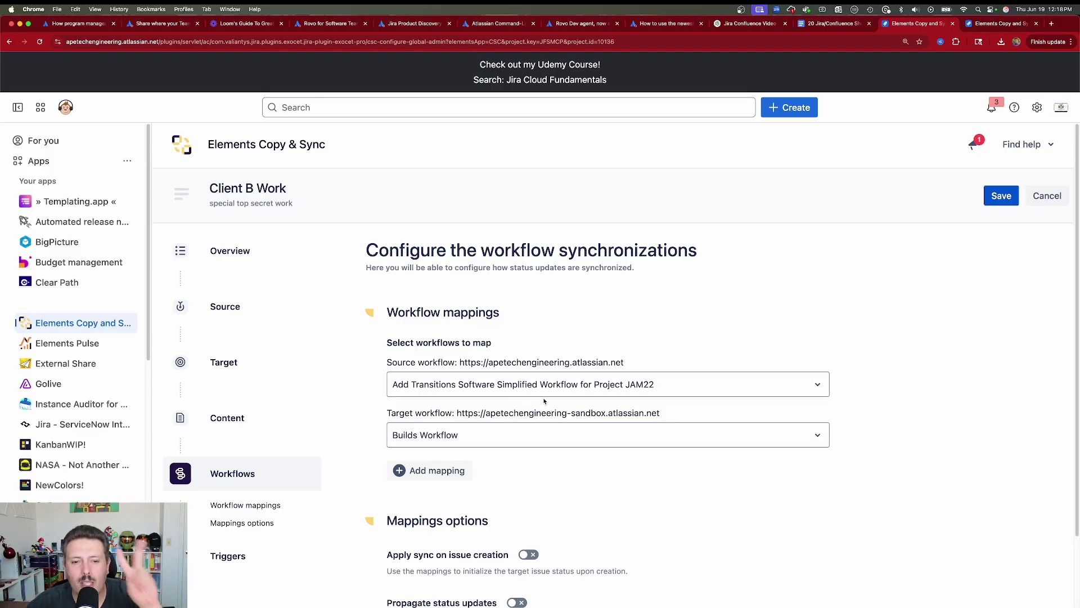
left_click(444, 477)
Clear the reverse IN PROGRESS status sync and delete the Add Transitions to Builds mapping
scroll(518, 444, "down", 4)
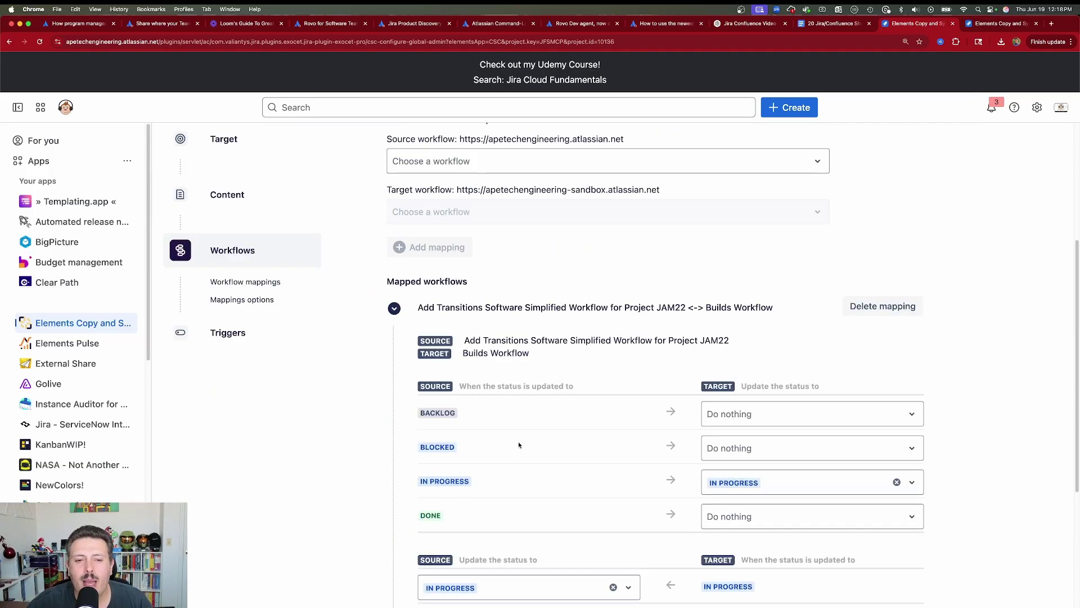
scroll(771, 394, "down", 2)
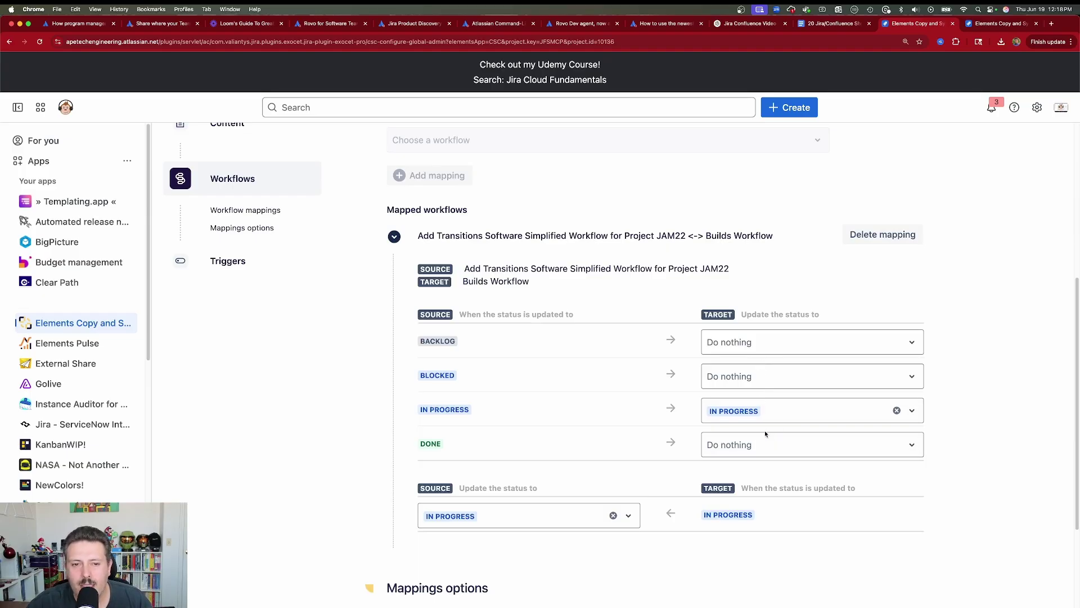
scroll(765, 433, "up", 5)
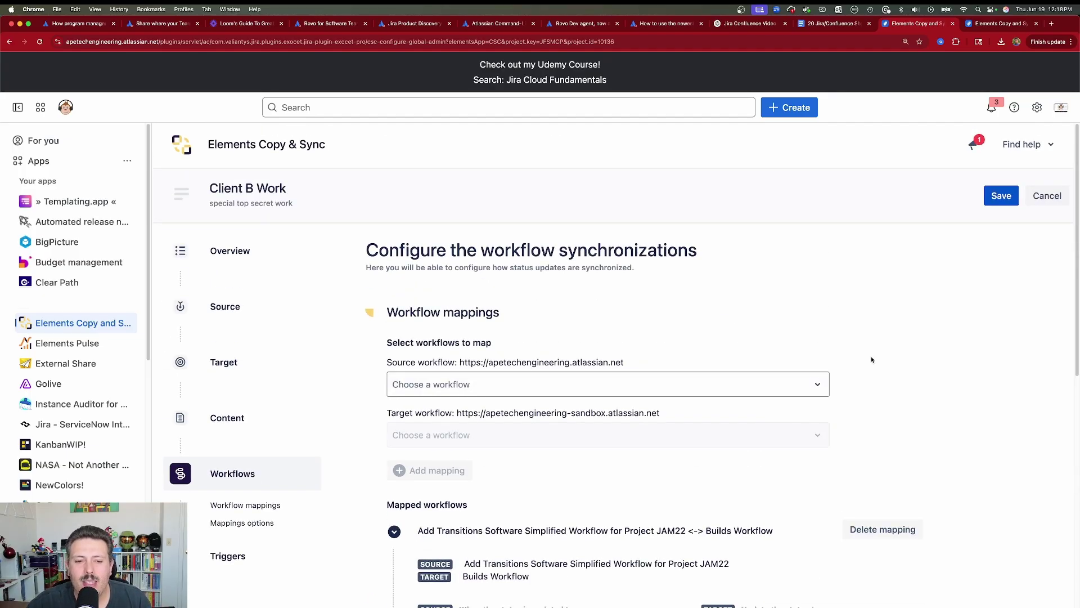
scroll(760, 399, "down", 7)
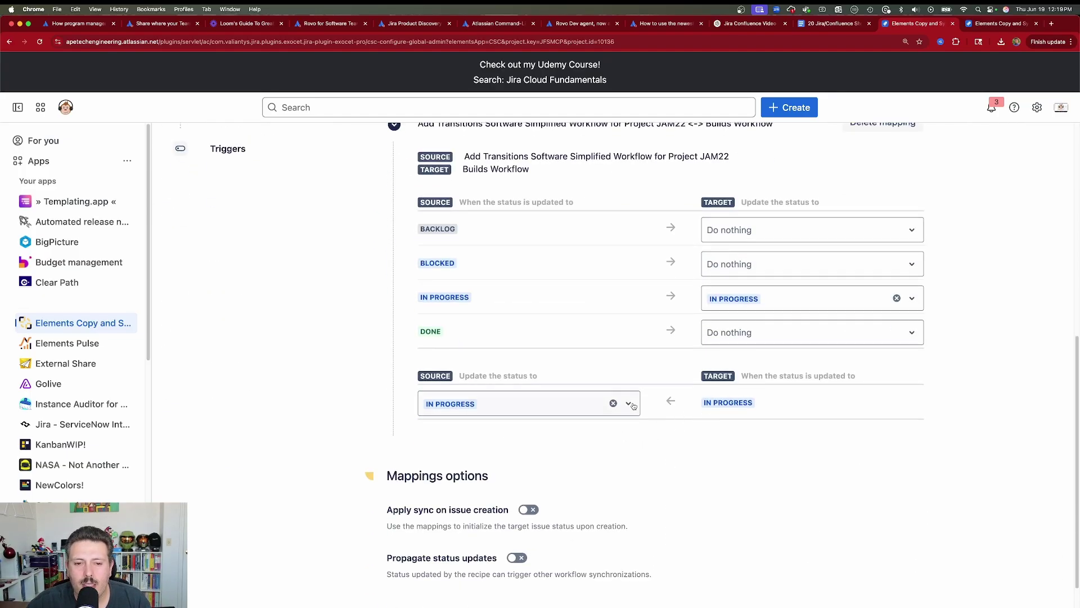
left_click(613, 403)
scroll(670, 402, "up", 2)
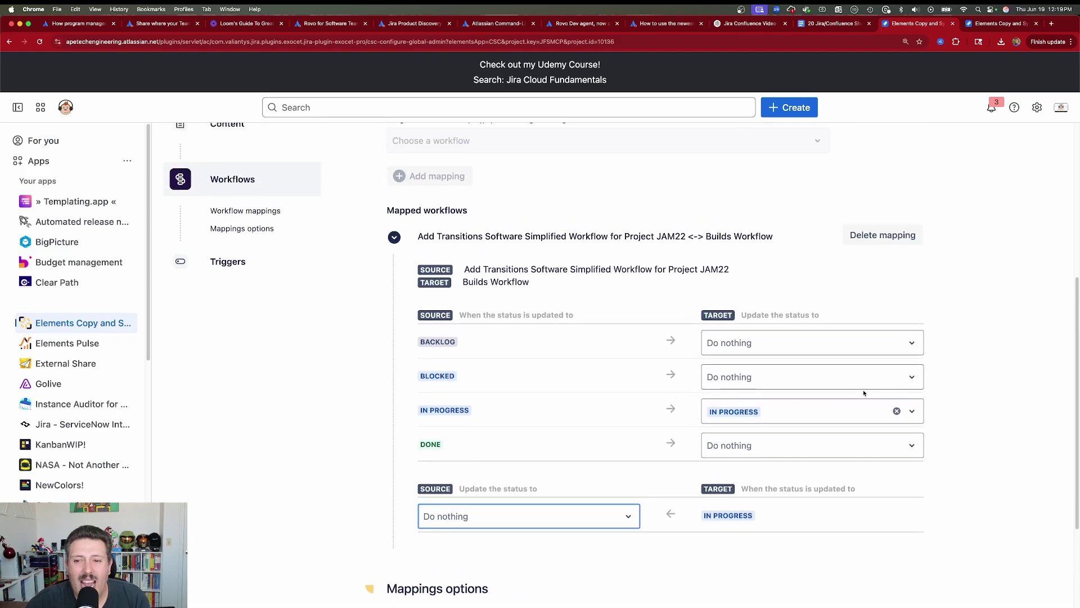
left_click(876, 237)
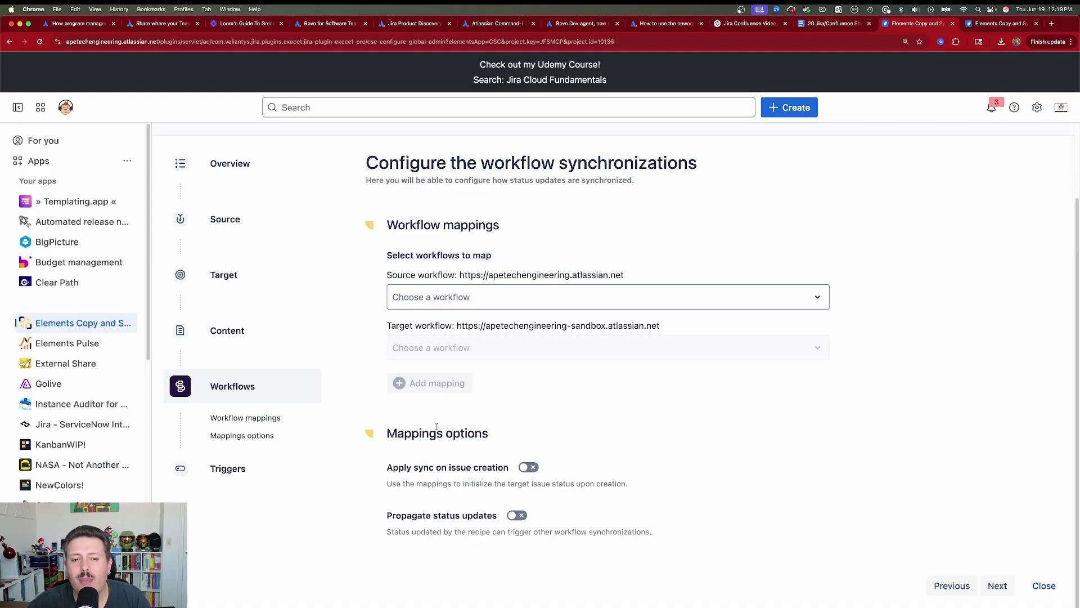
Turn on custom recipe availability, keeping the Issue action menu and all four locations enabled
left_click(998, 586)
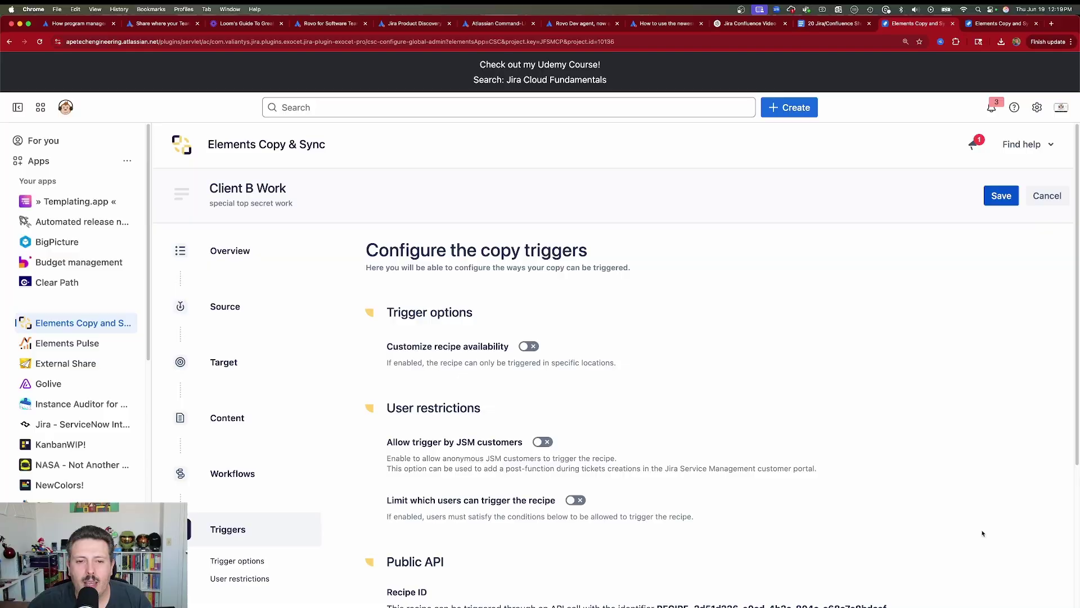
scroll(900, 523, "down", 2)
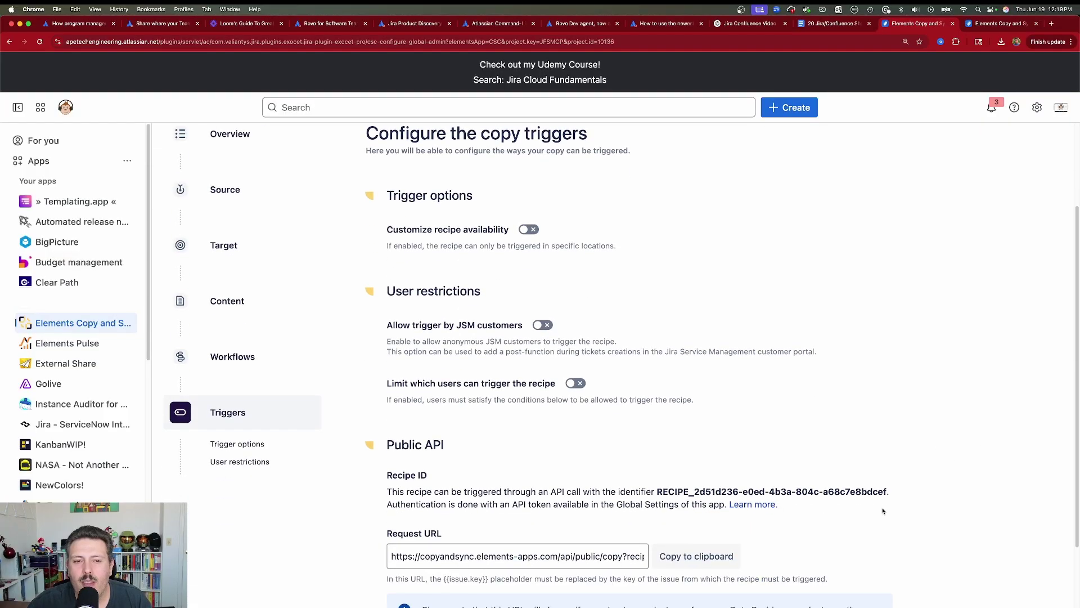
left_click(523, 229)
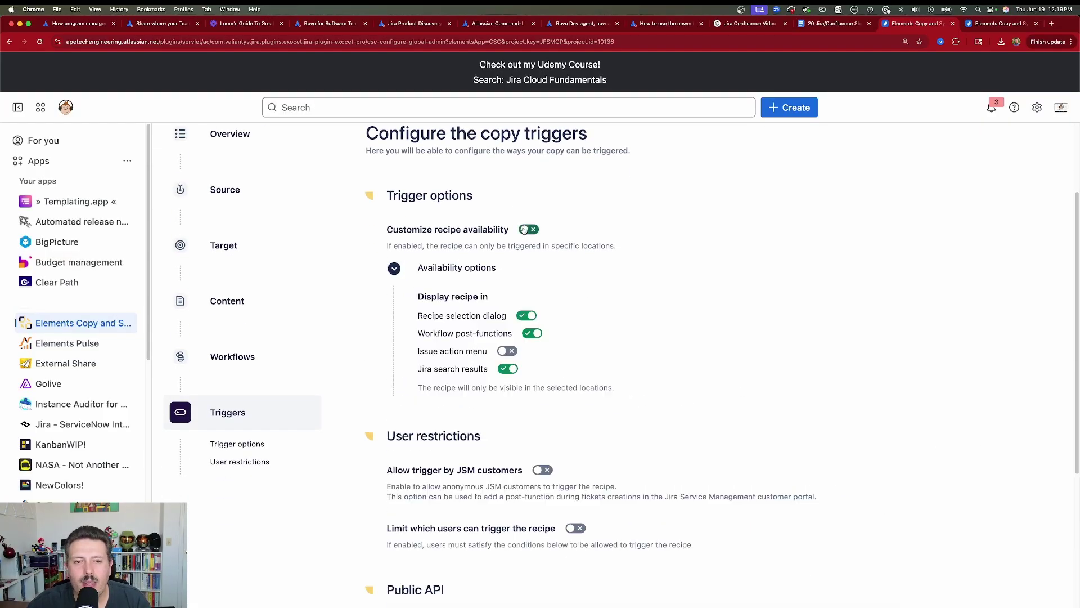
left_click(497, 352)
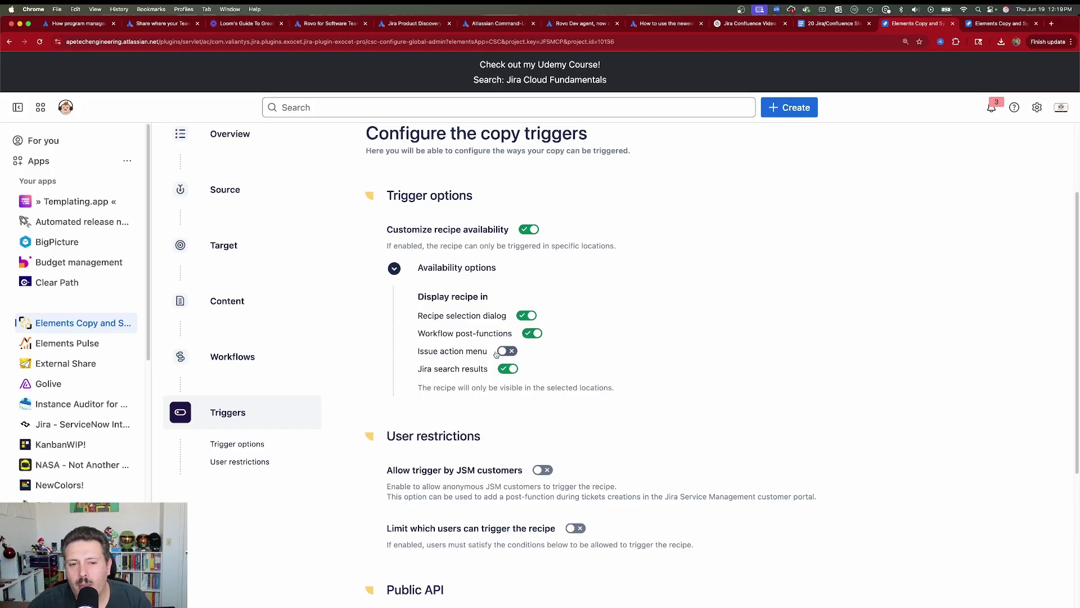
left_click(500, 352)
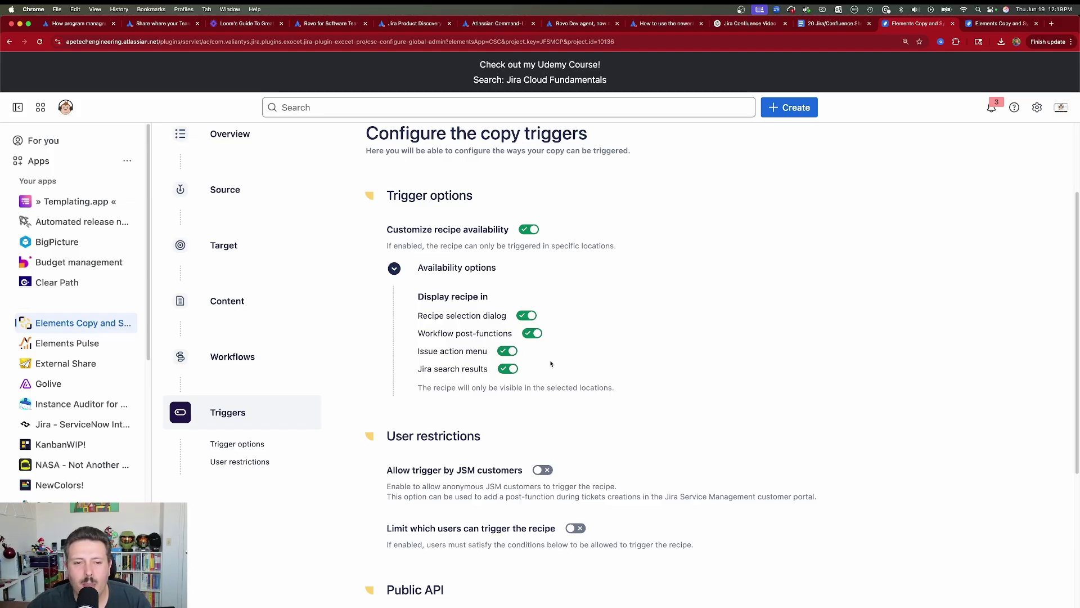
Save the Client B Work recipe's trigger settings and activate the recipe
scroll(550, 364, "down", 5)
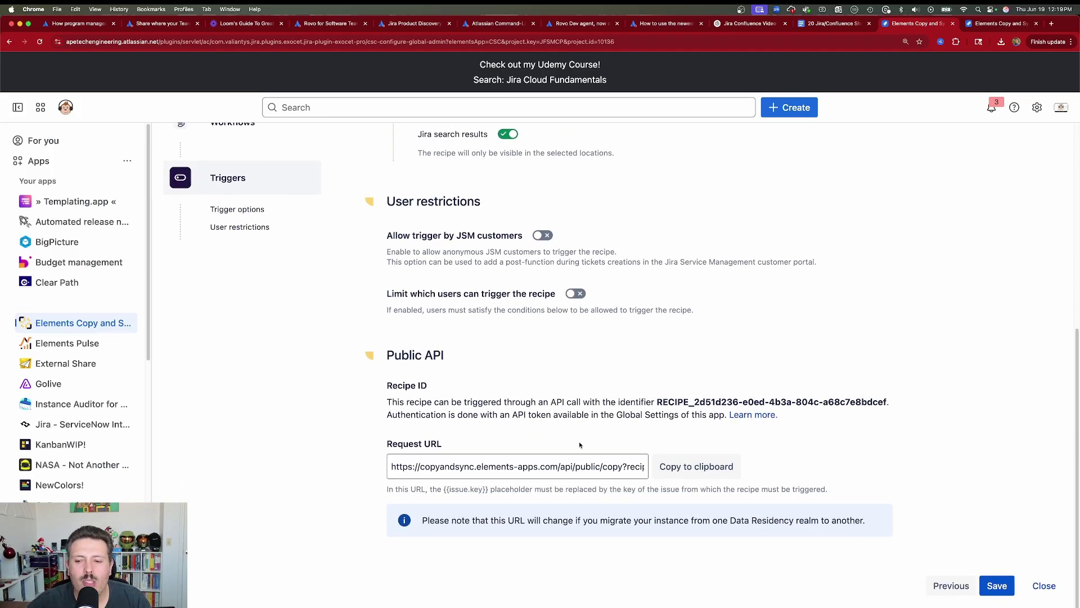
left_click(993, 588)
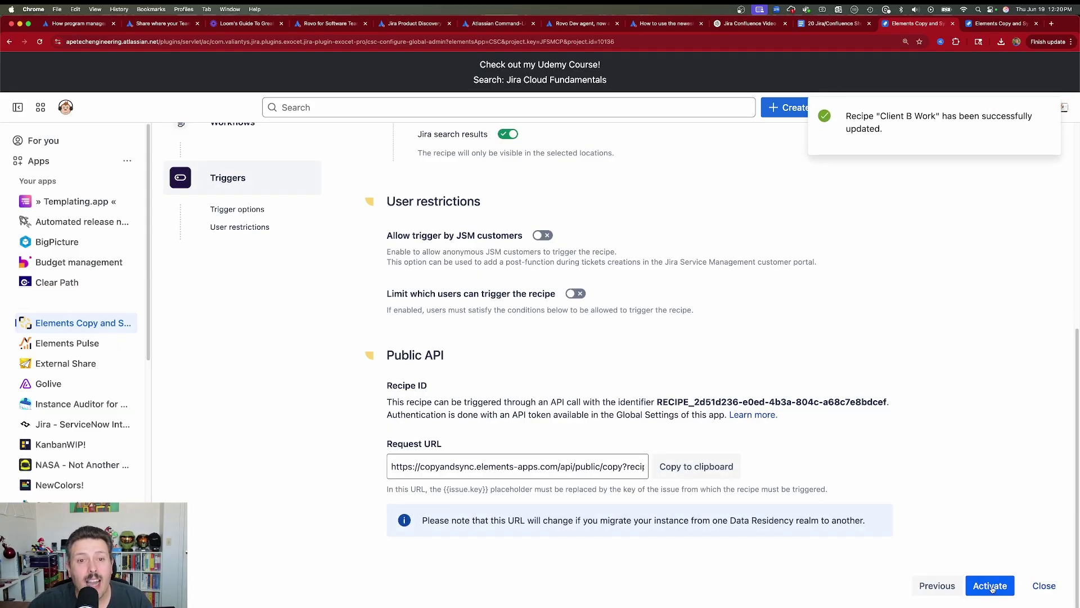
left_click(992, 588)
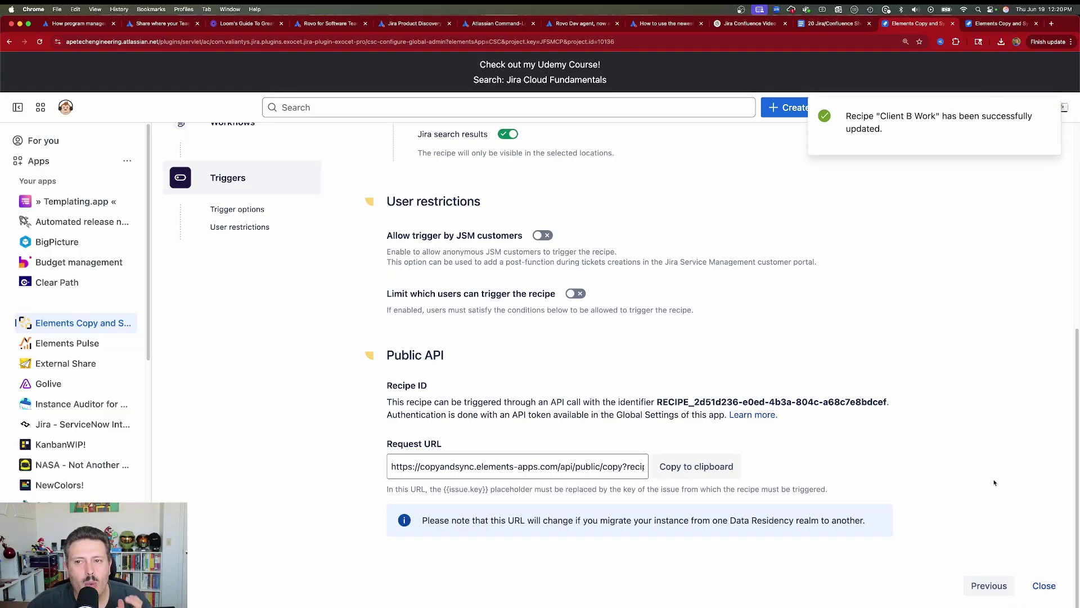
Open task CB-1 from the Customer B Scrum Template backlog
scroll(994, 481, "up", 6)
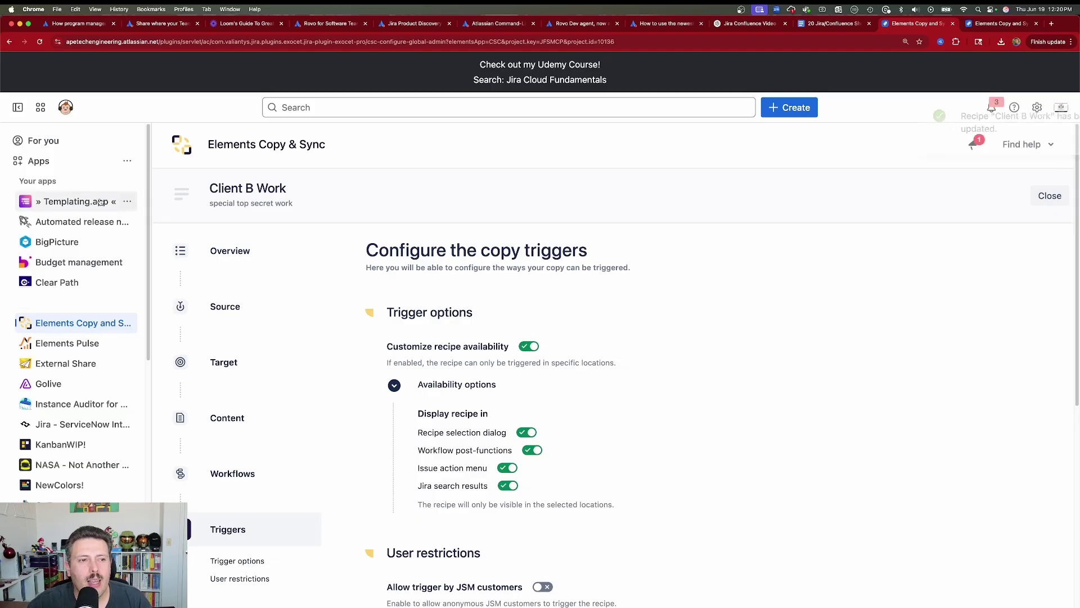
left_click(22, 164)
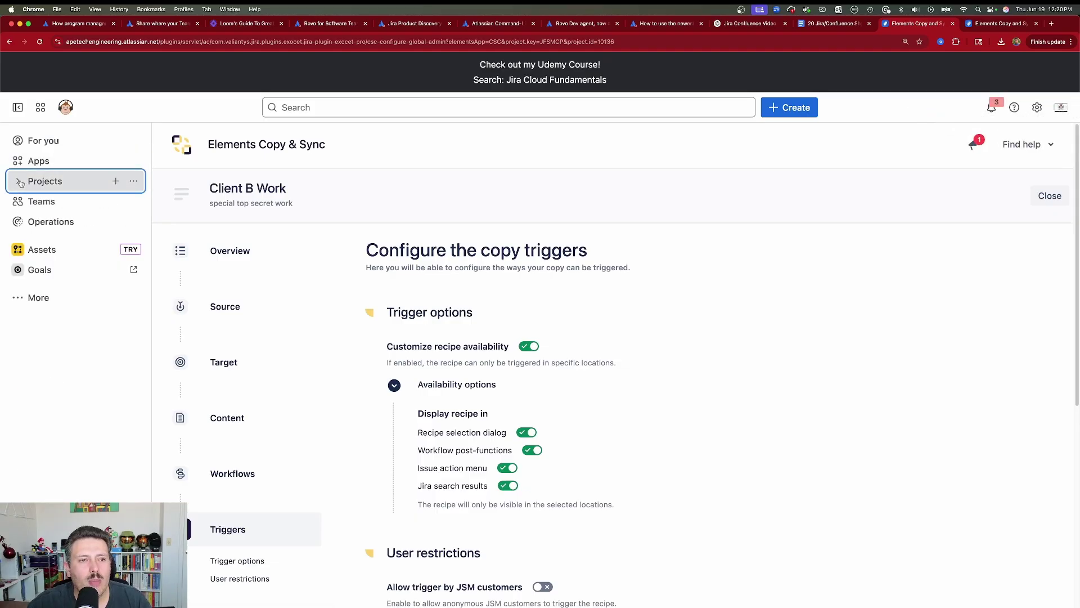
left_click(20, 183)
left_click(58, 244)
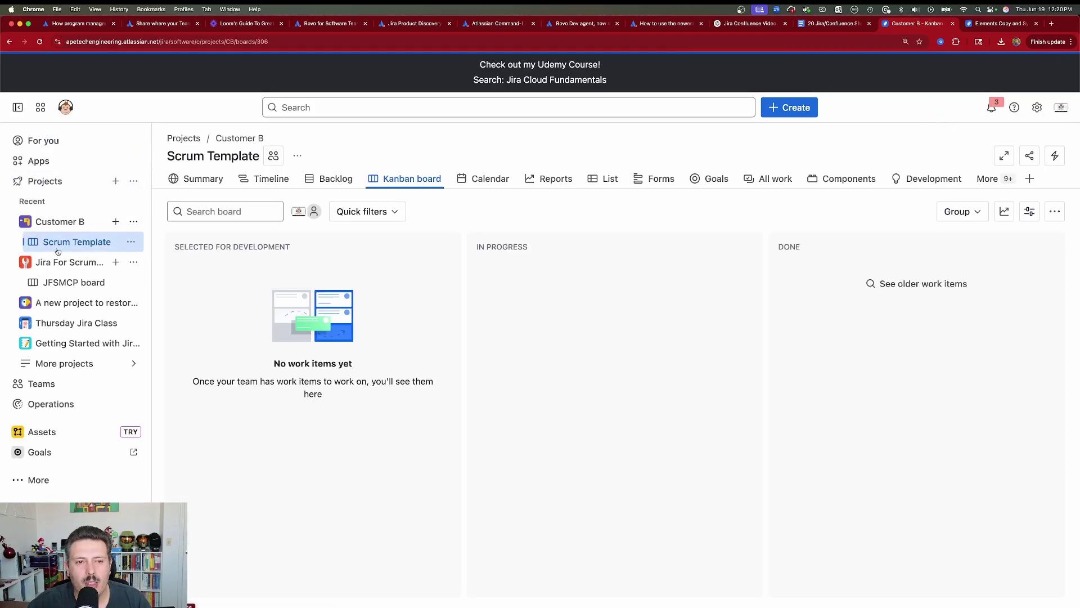
left_click(333, 179)
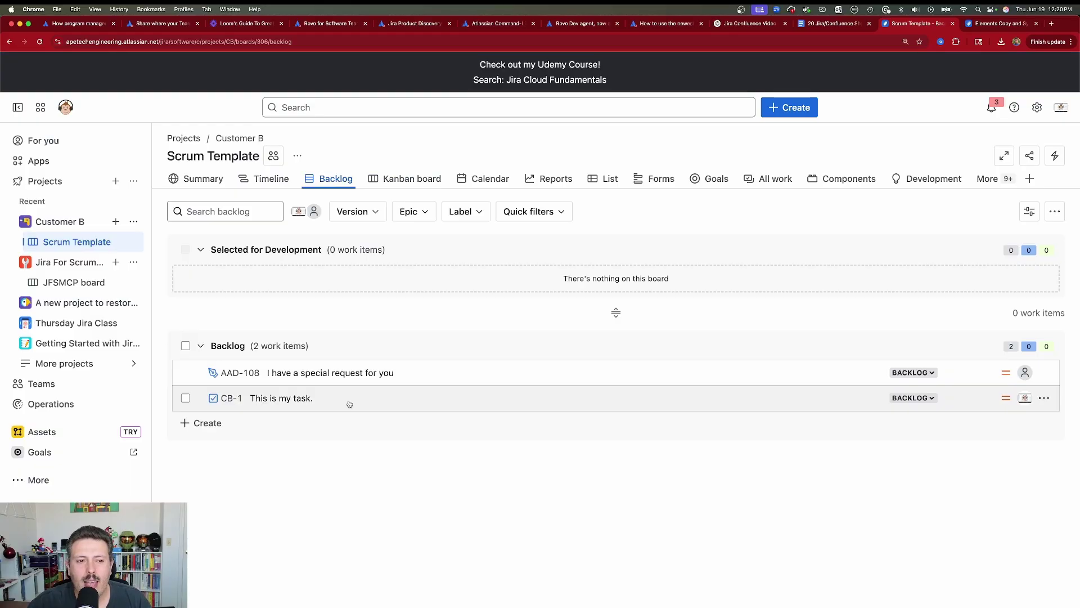
left_click(349, 405)
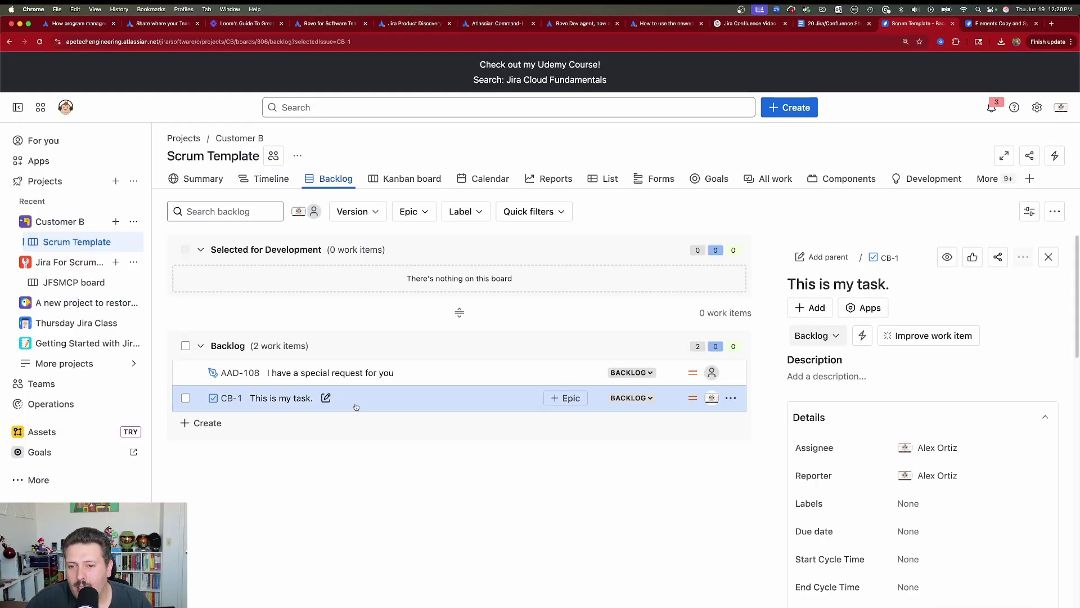
Confirm the sandbox demo configs board is still empty, then return to CB-1
left_click(988, 26)
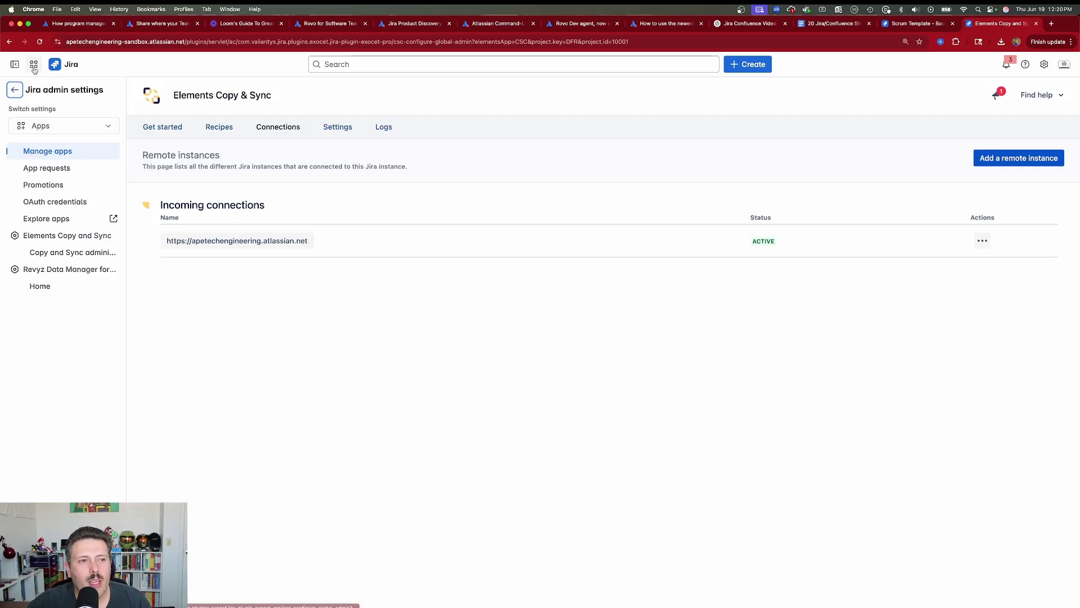
left_click(62, 65)
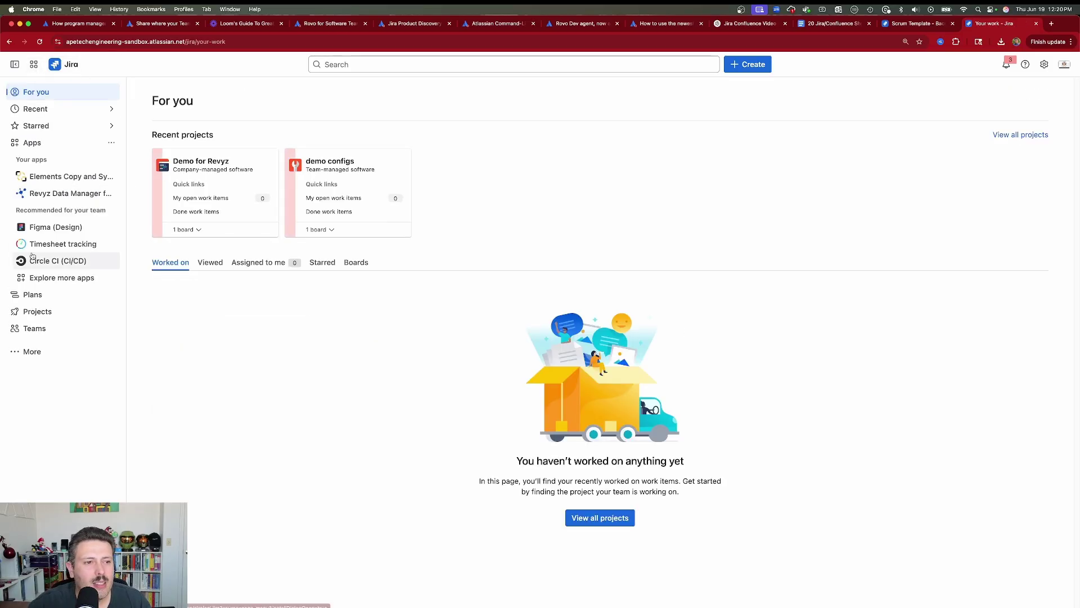
left_click(18, 143)
left_click(31, 176)
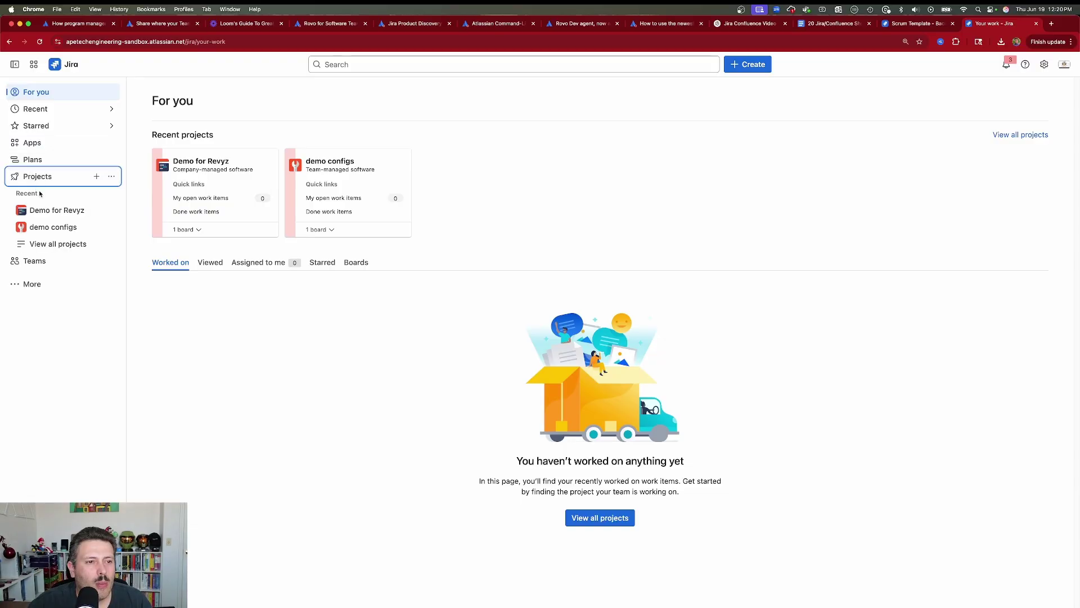
left_click(53, 228)
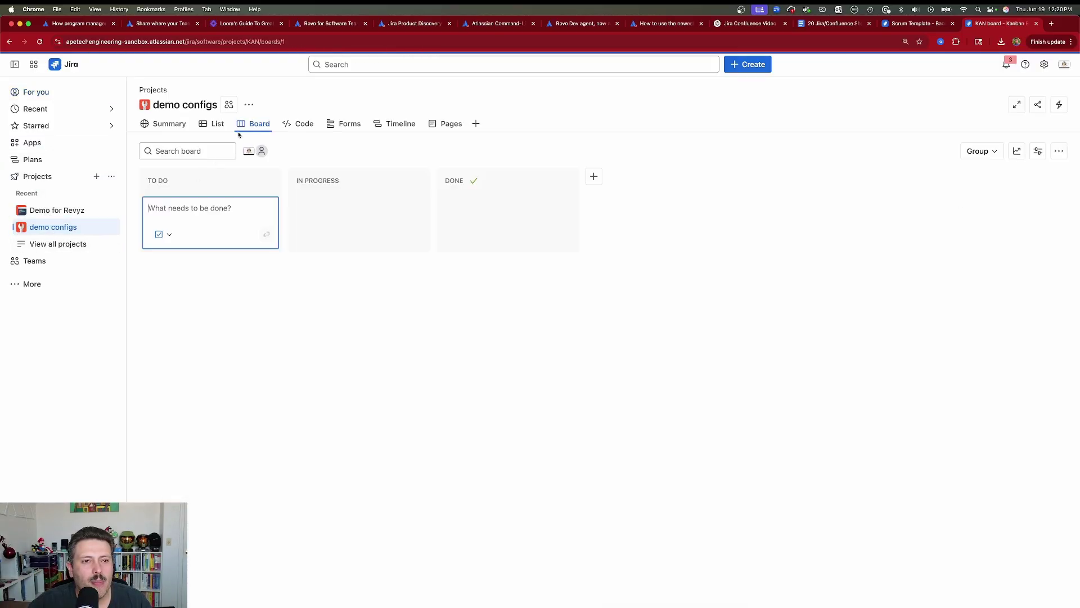
left_click(895, 25)
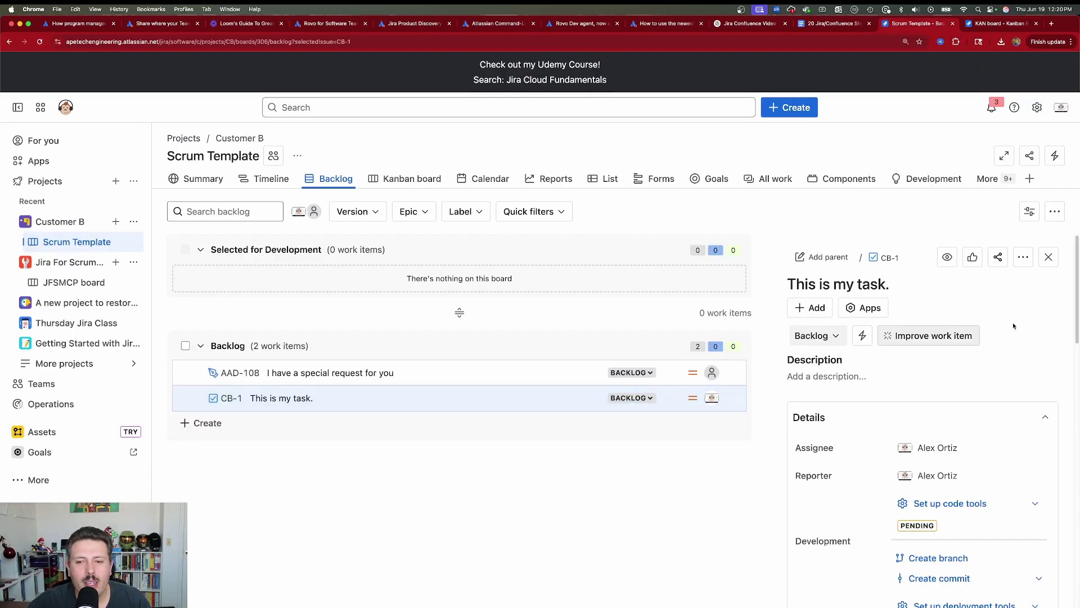
Run the Client B Work recipe on CB-1 to create Task KAN-1 in demo configs, then close the confirmation
left_click(1025, 258)
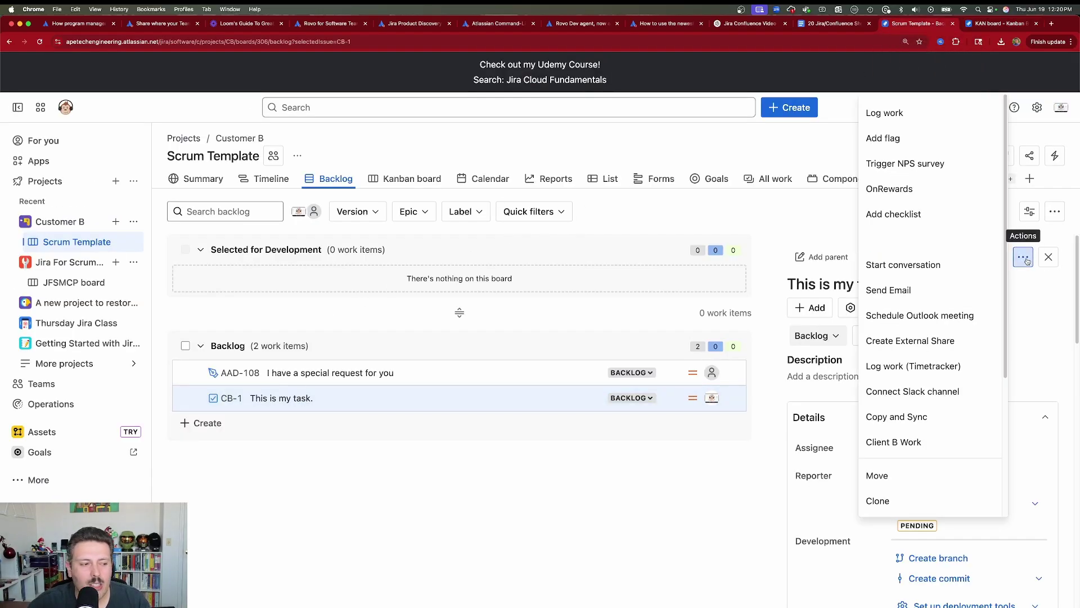
left_click(919, 443)
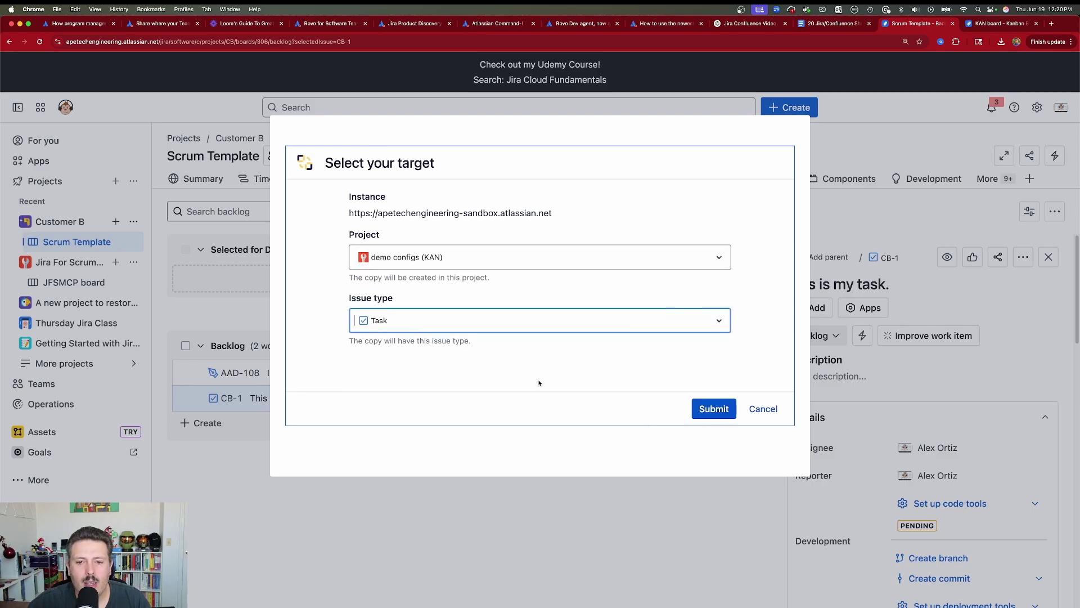
left_click(708, 408)
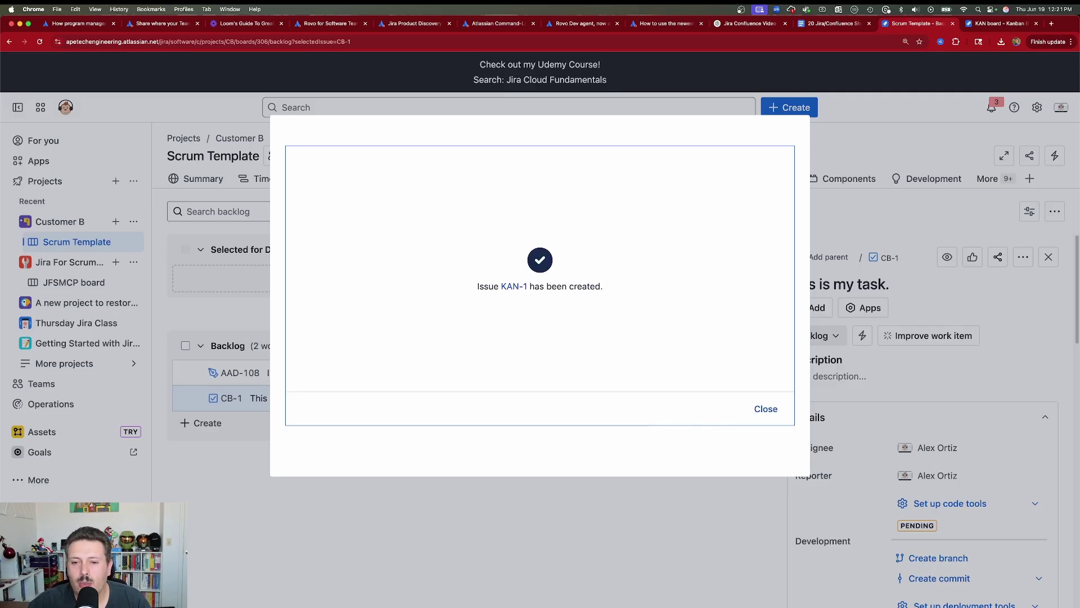
left_click(766, 411)
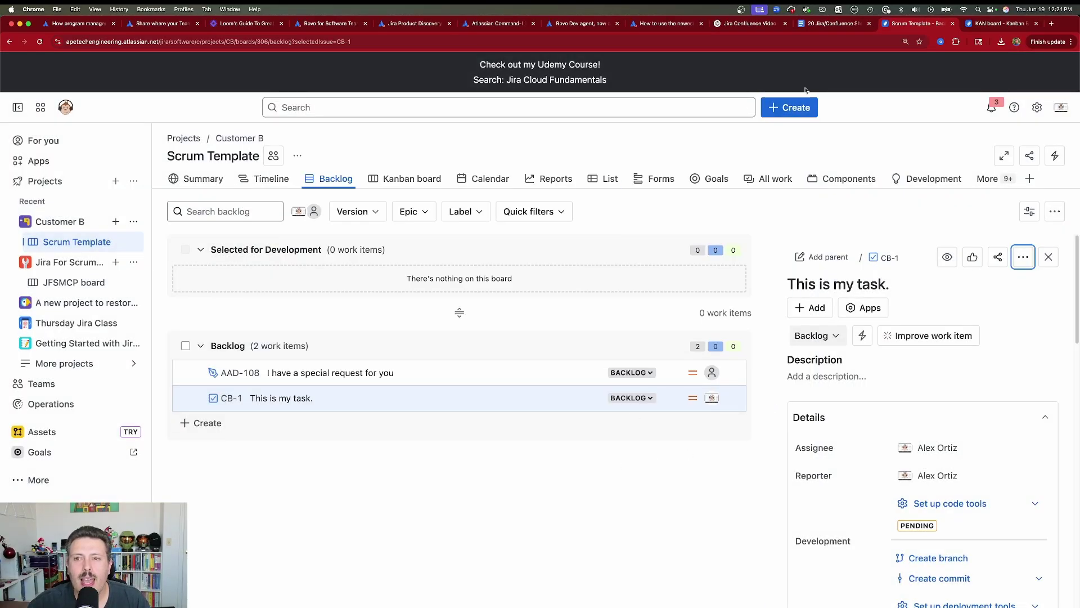
On the refreshed sandbox board, comment 'This is great! Subscribe! And download Copy and Sync' on KAN-1
left_click(995, 23)
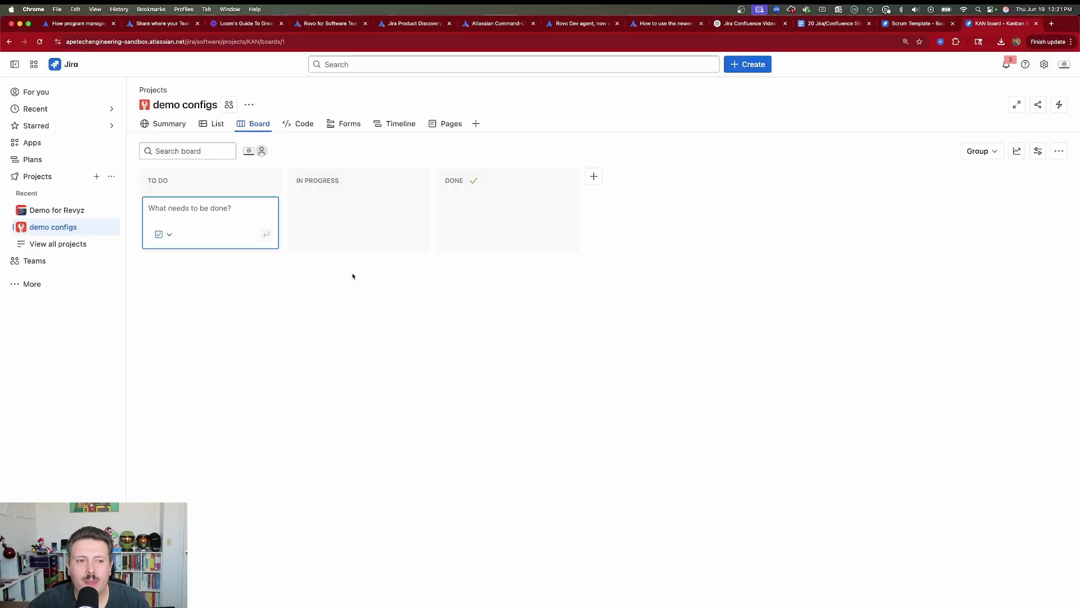
left_click(39, 42)
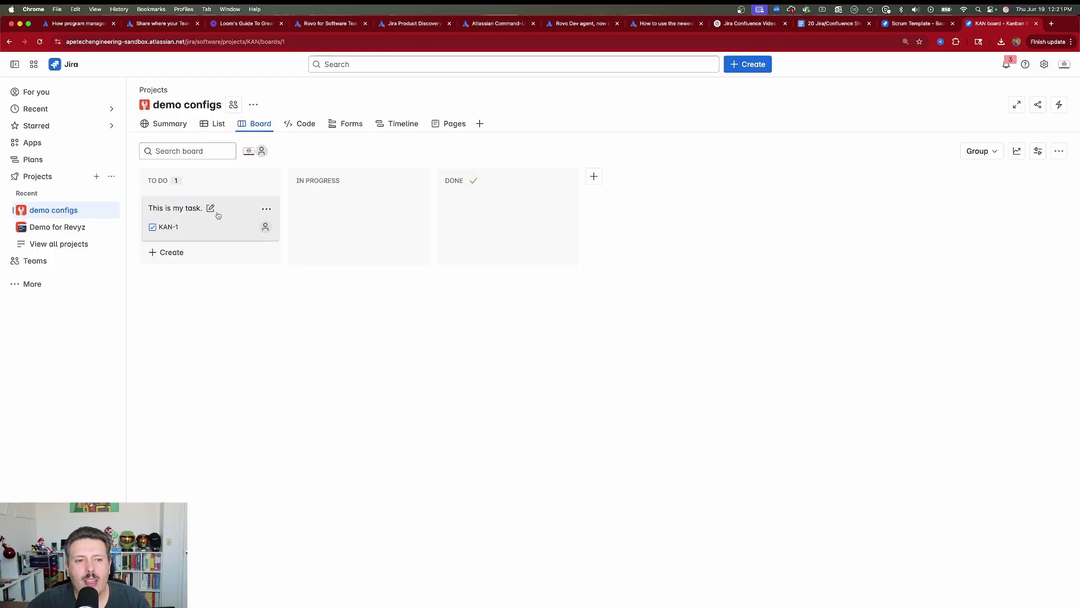
left_click(230, 217)
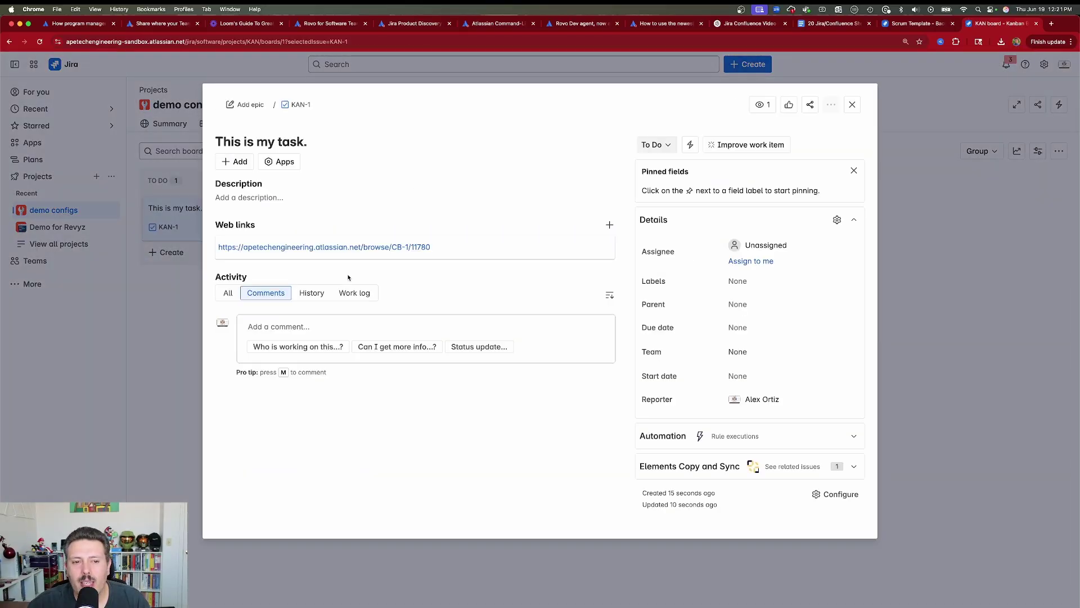
left_click(277, 325)
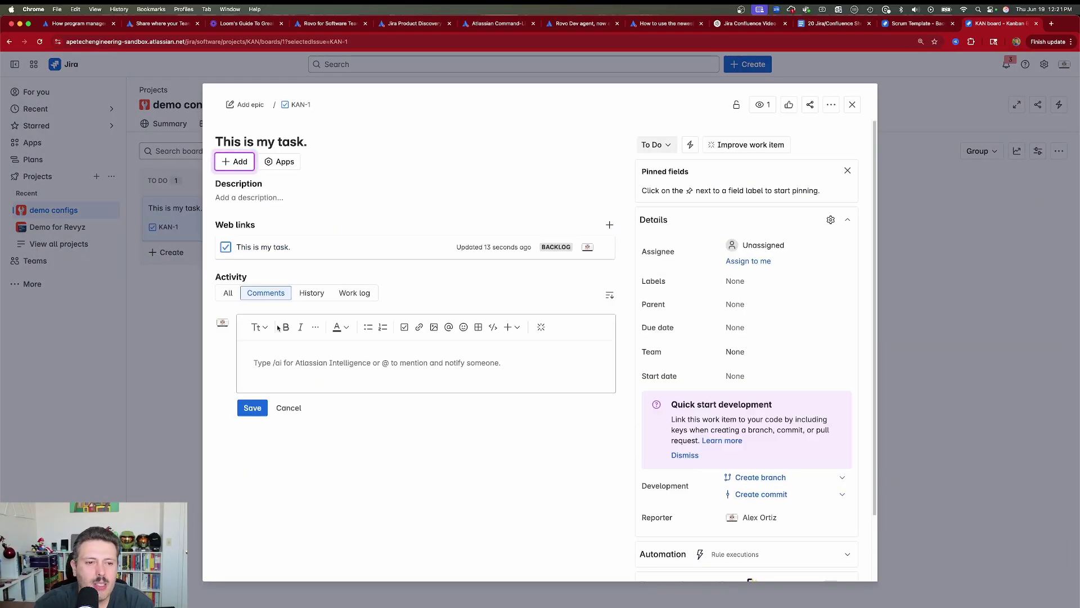
type("This is great! ")
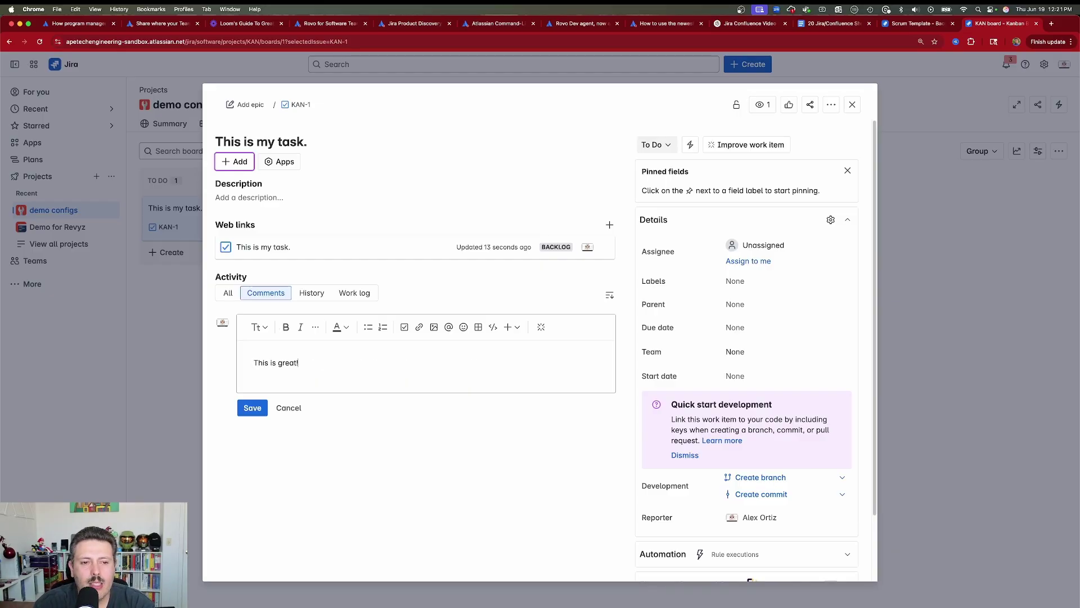
type("Subscribe!")
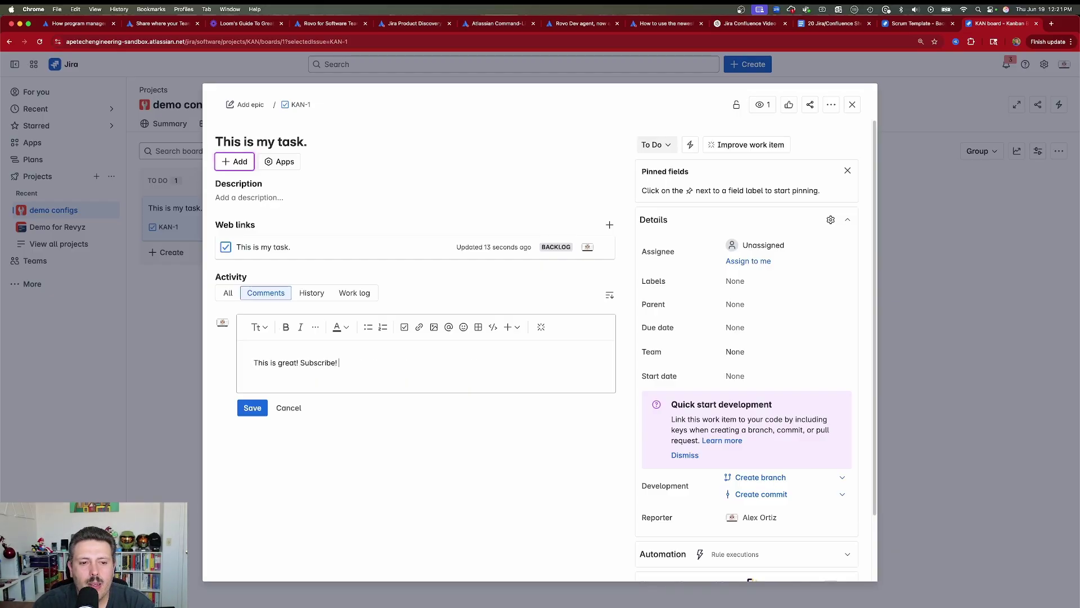
type("  And download Copy and")
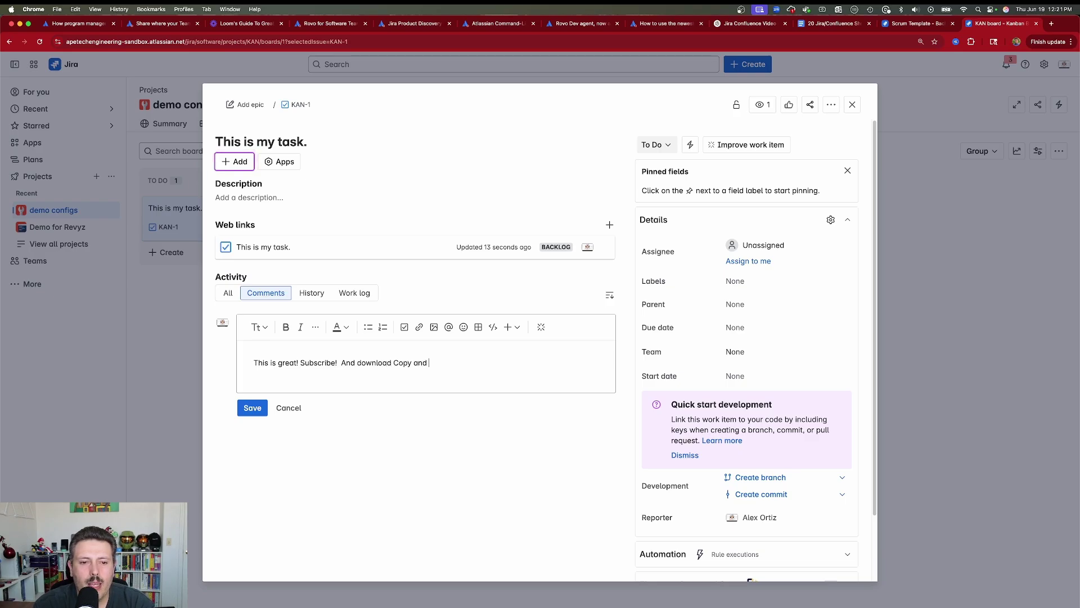
type(" Sync")
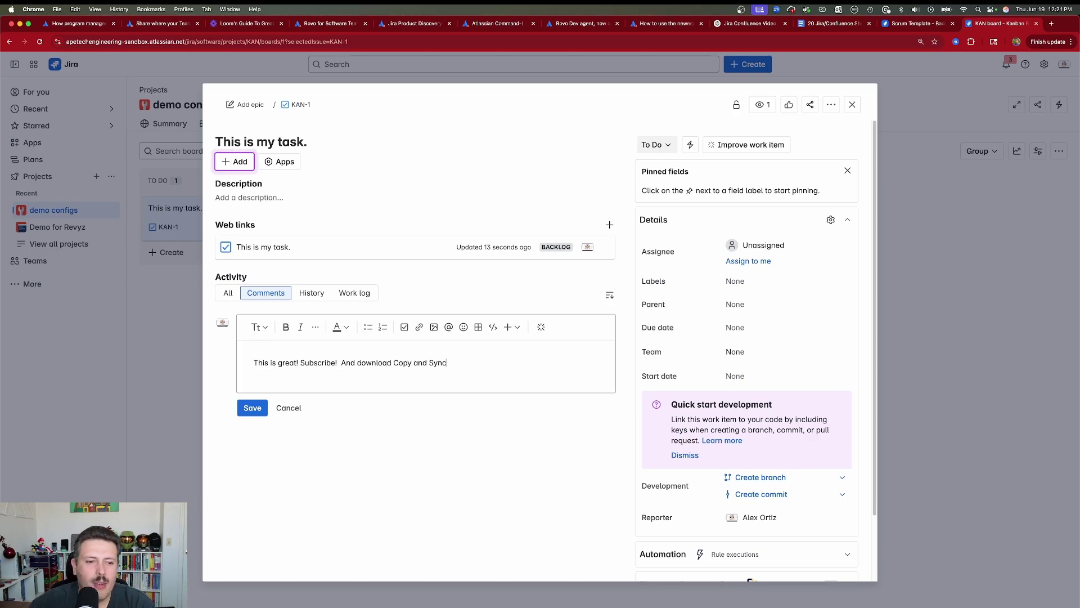
left_click(252, 408)
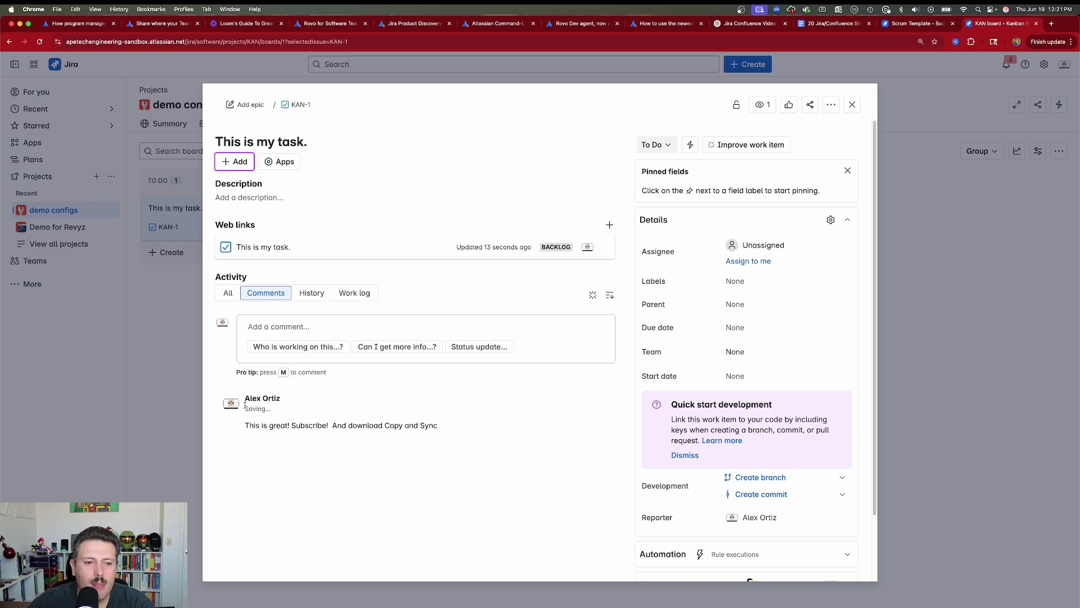
Reopen CB-1 and reply 'Awesome, I just subscribed, and I just started my free trial!' to the synced comment
left_click(917, 24)
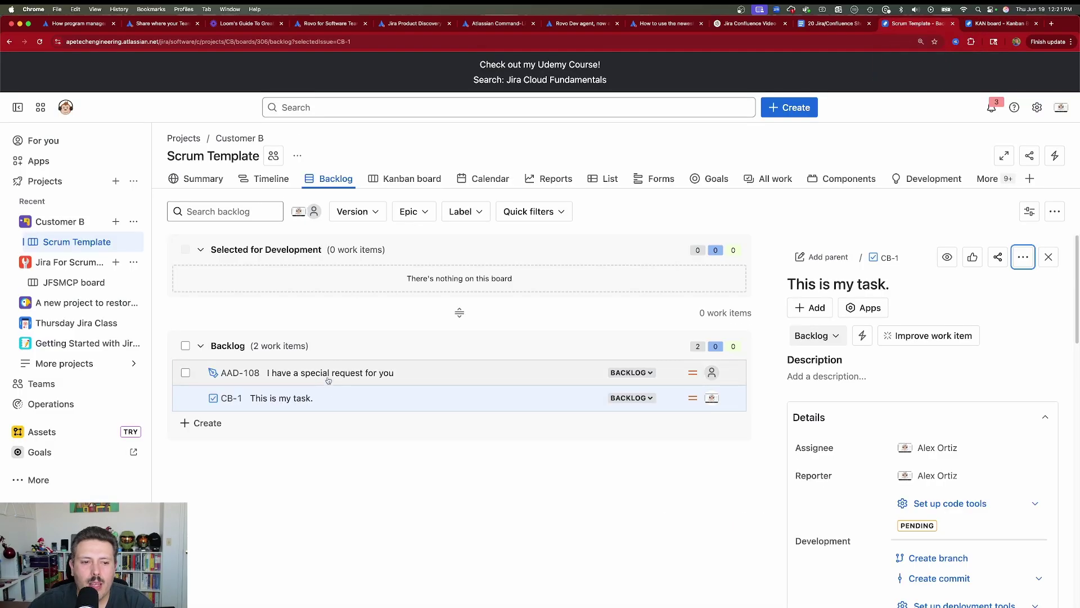
left_click(358, 403)
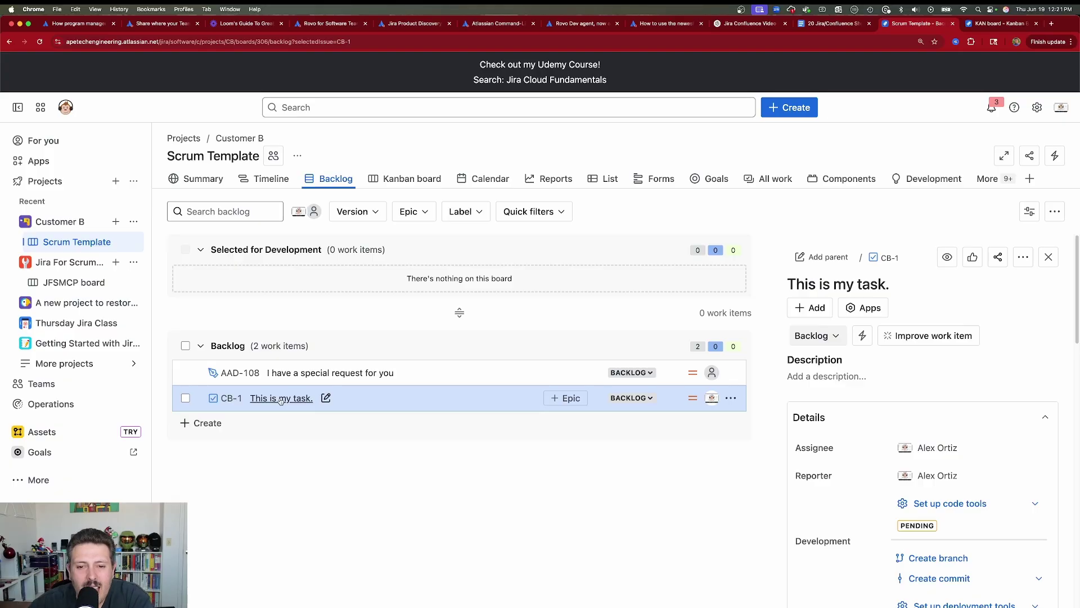
left_click(231, 403)
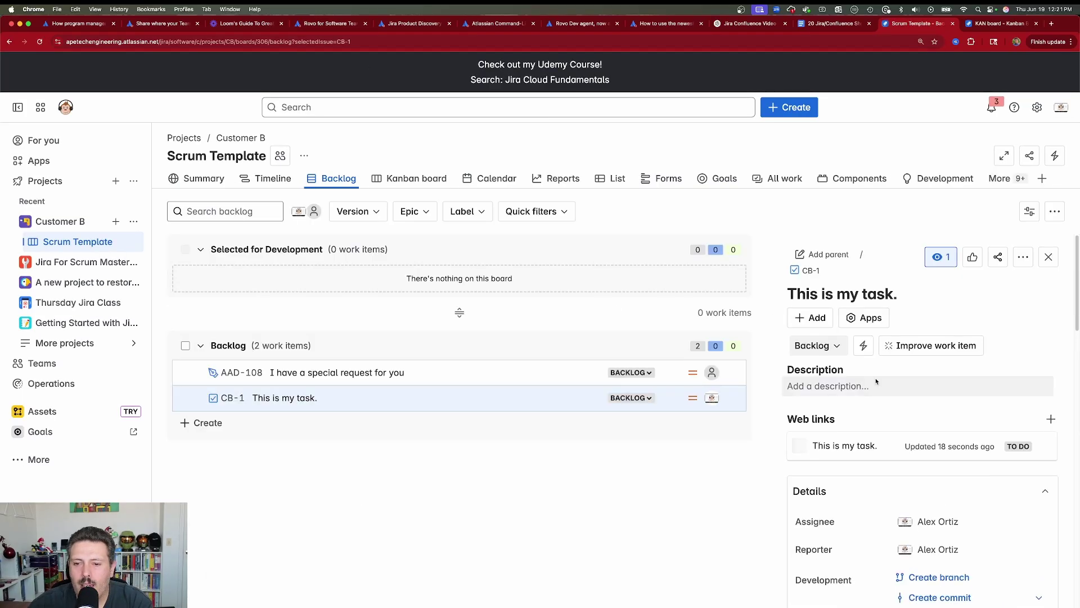
scroll(876, 381, "down", 15)
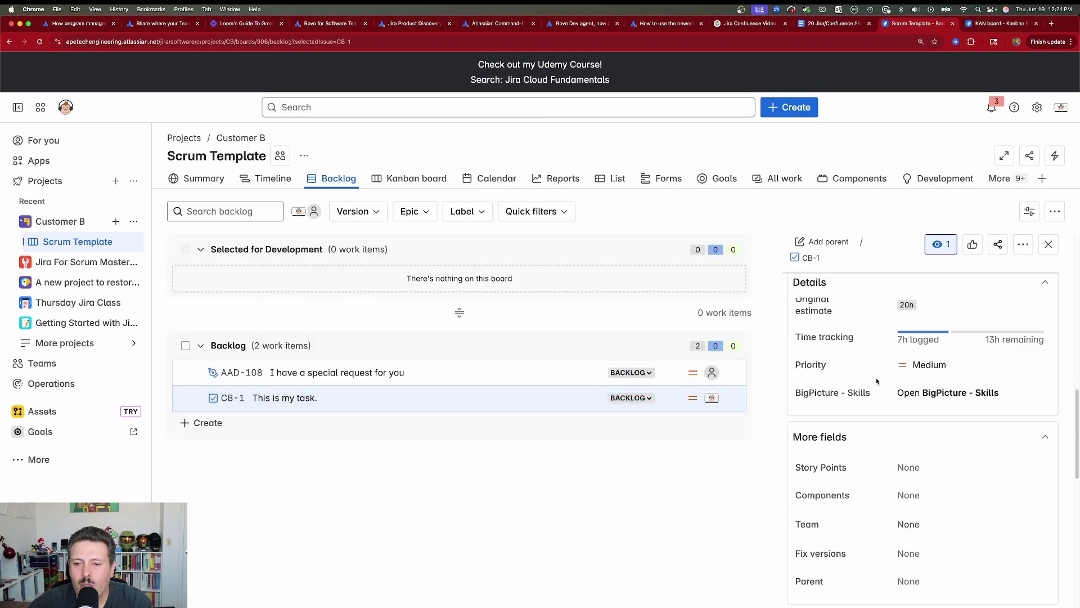
scroll(876, 382, "down", 10)
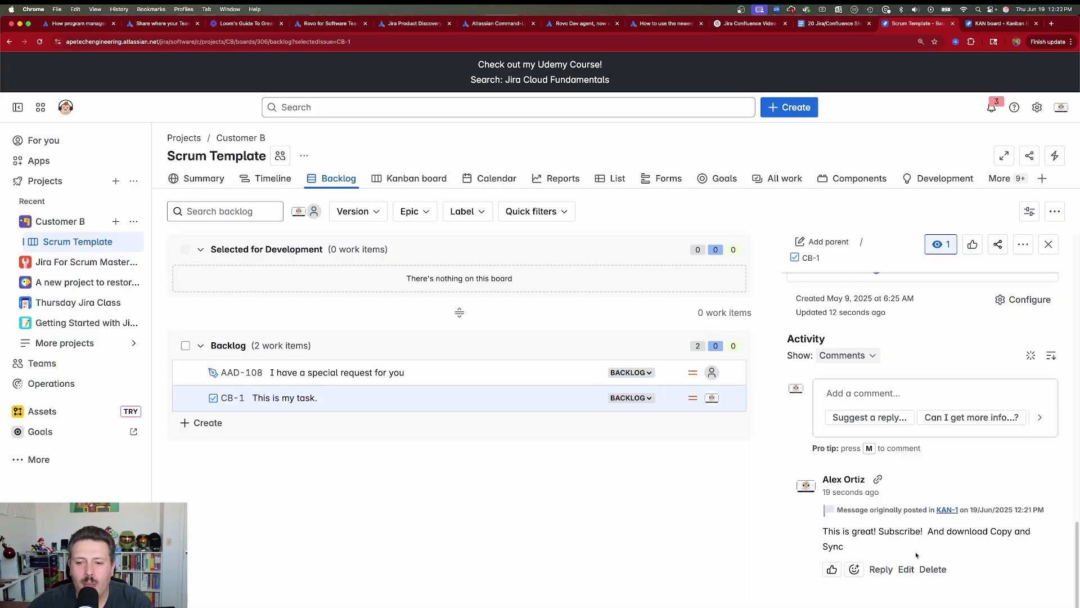
left_click(882, 570)
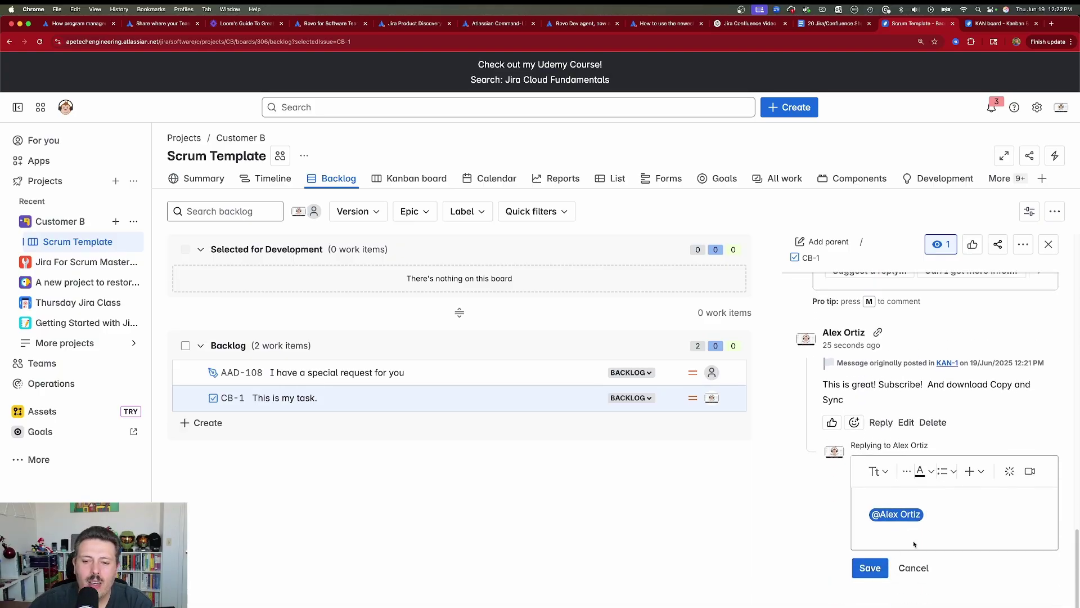
type("Aweoms")
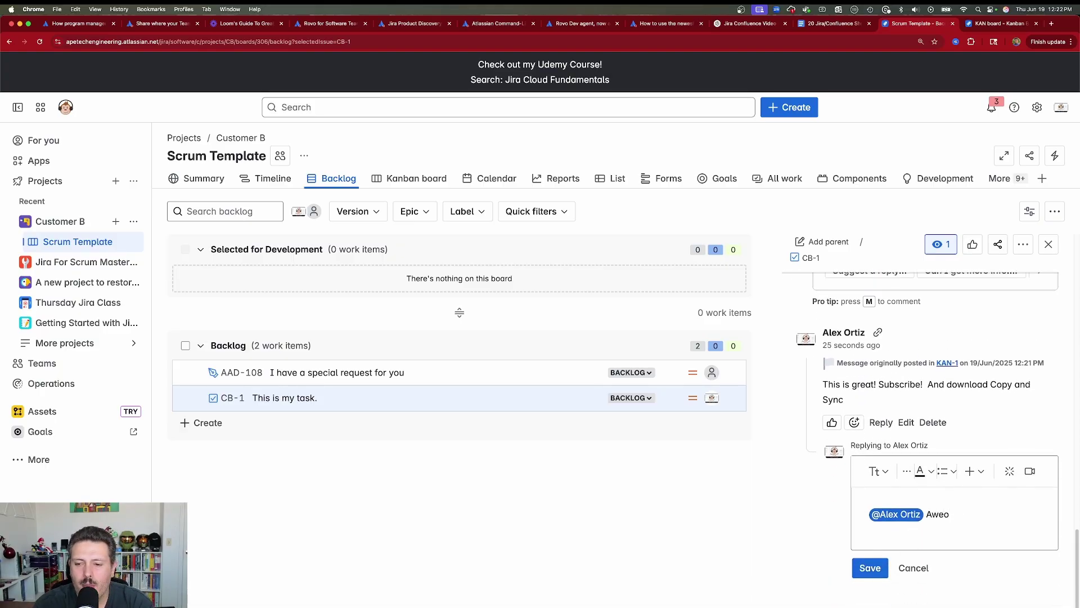
key("BackSpace")
type("some, I just sub")
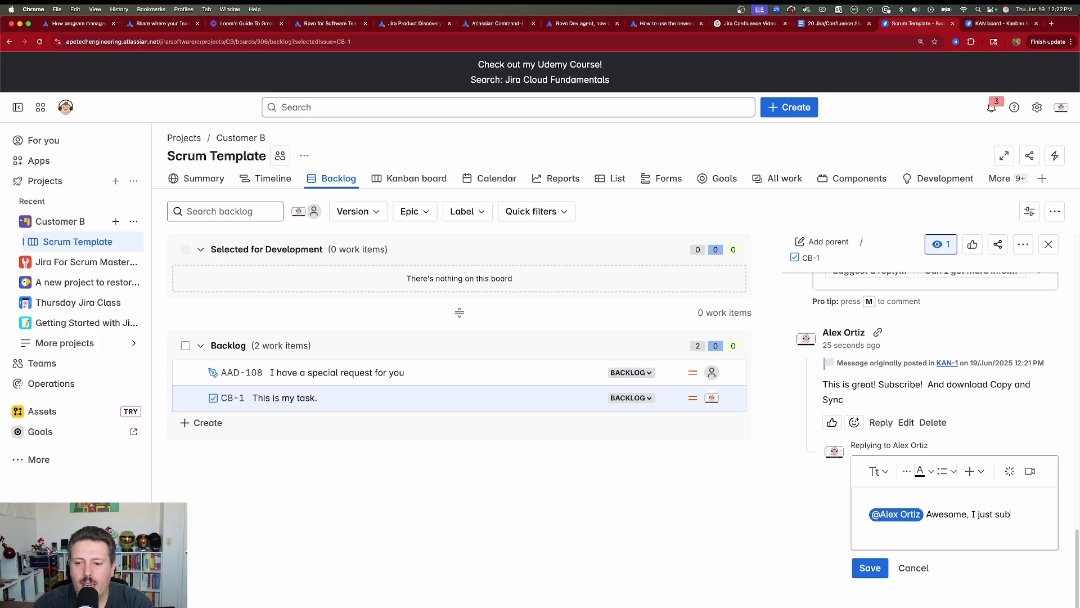
type("scribed, and I just")
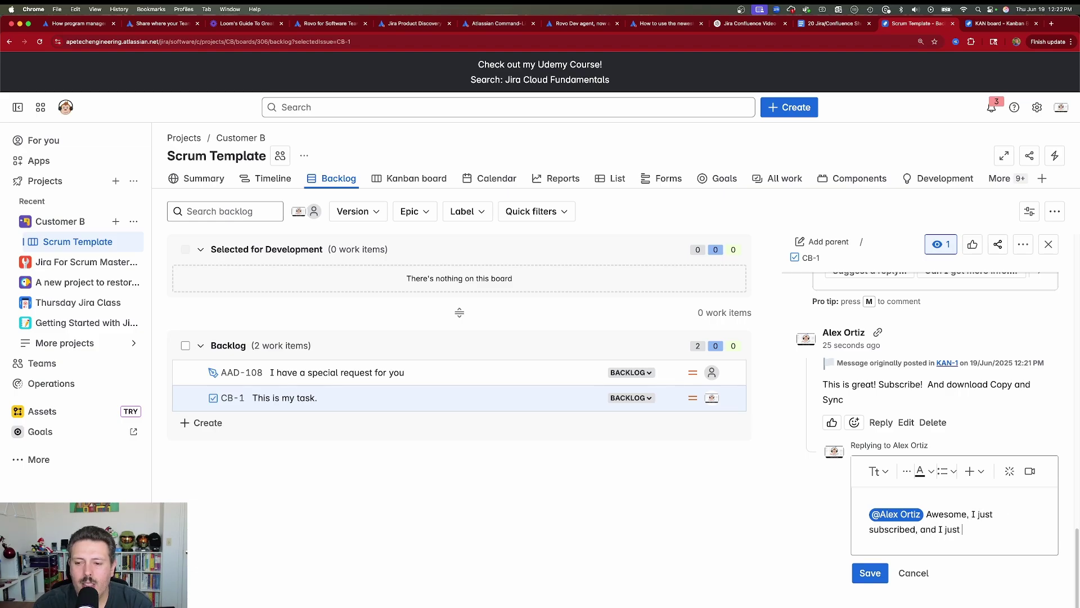
type(" started my fre")
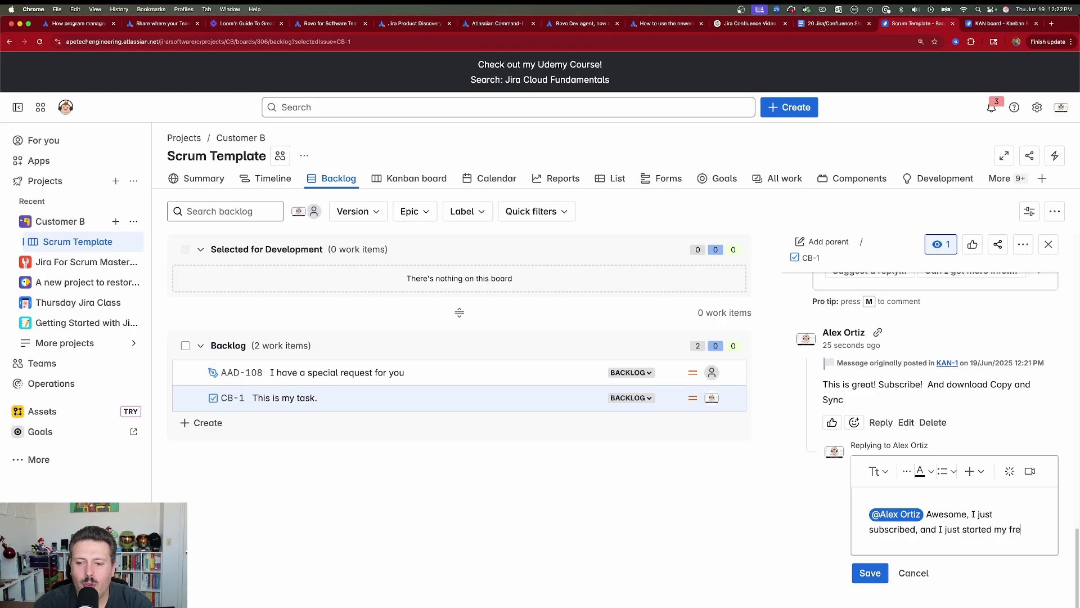
type("e trial!")
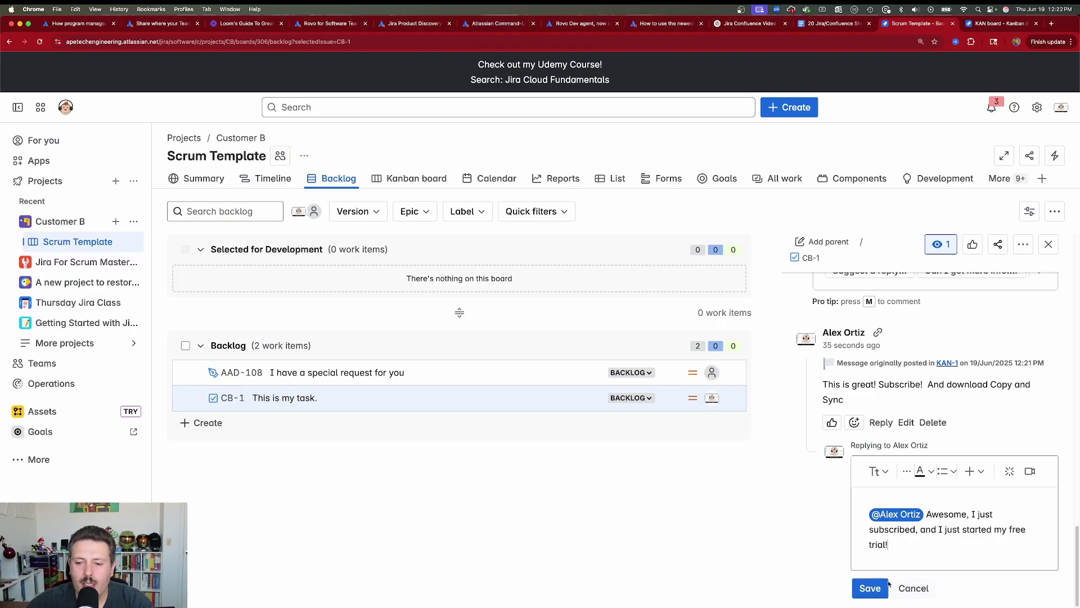
left_click(870, 588)
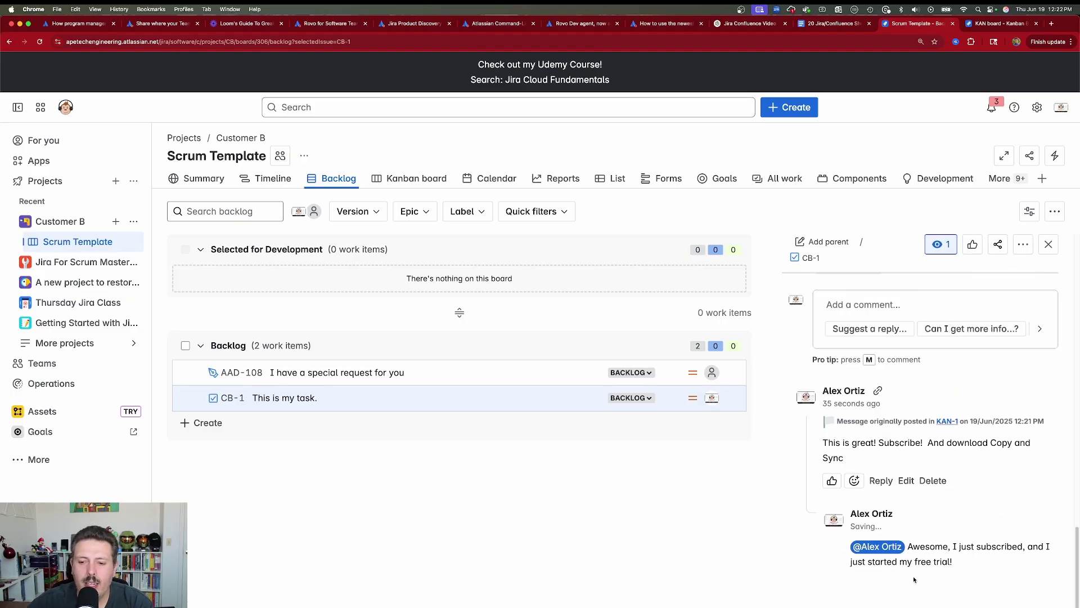
Reload the sandbox board and dismiss the fields notice to see the reply synced on KAN-1
left_click(987, 24)
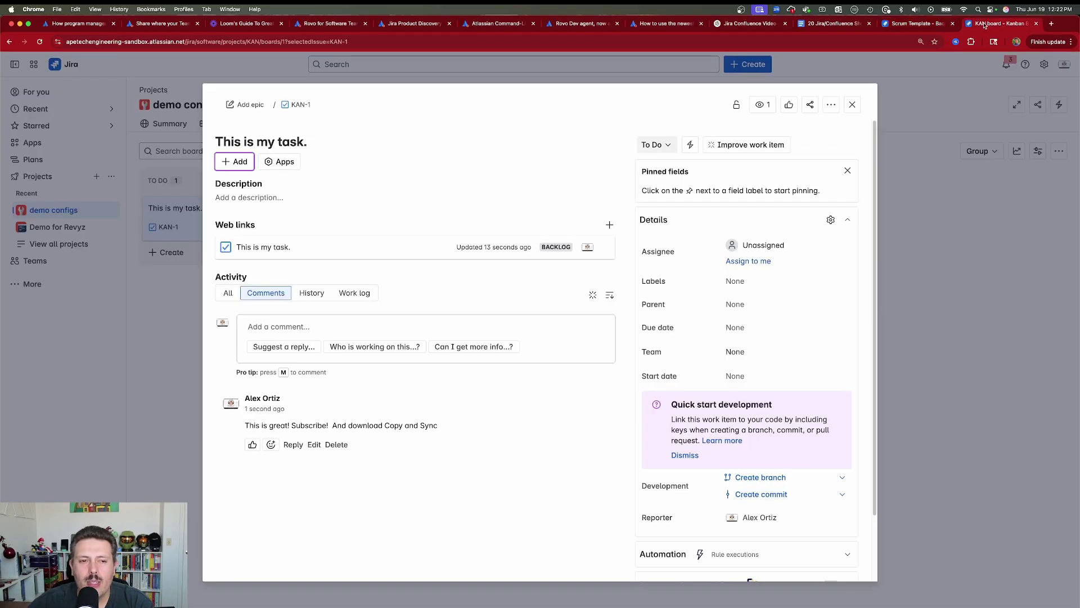
left_click(41, 42)
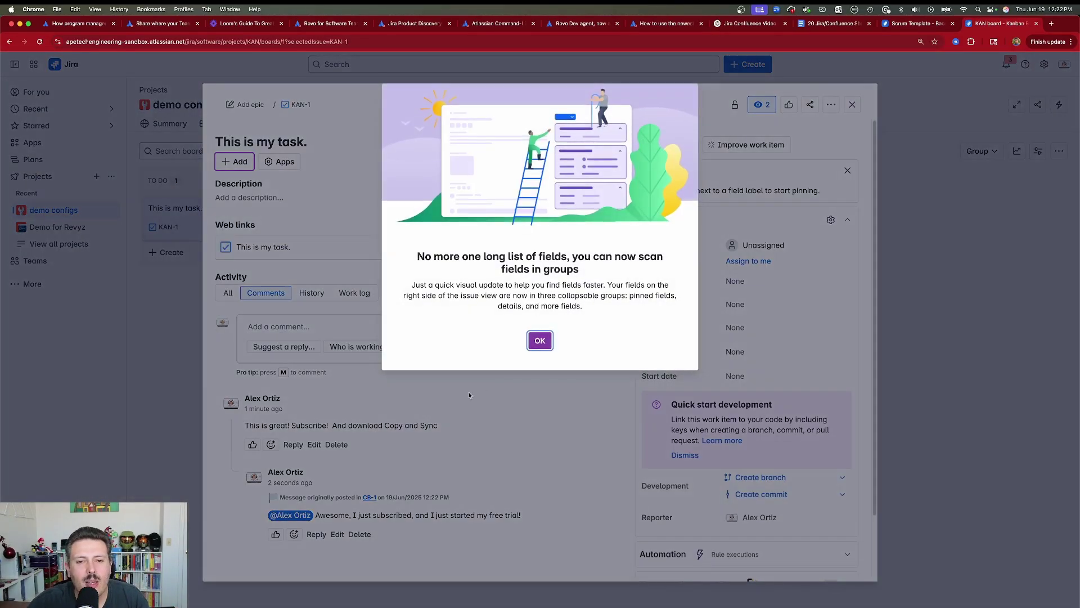
left_click(531, 345)
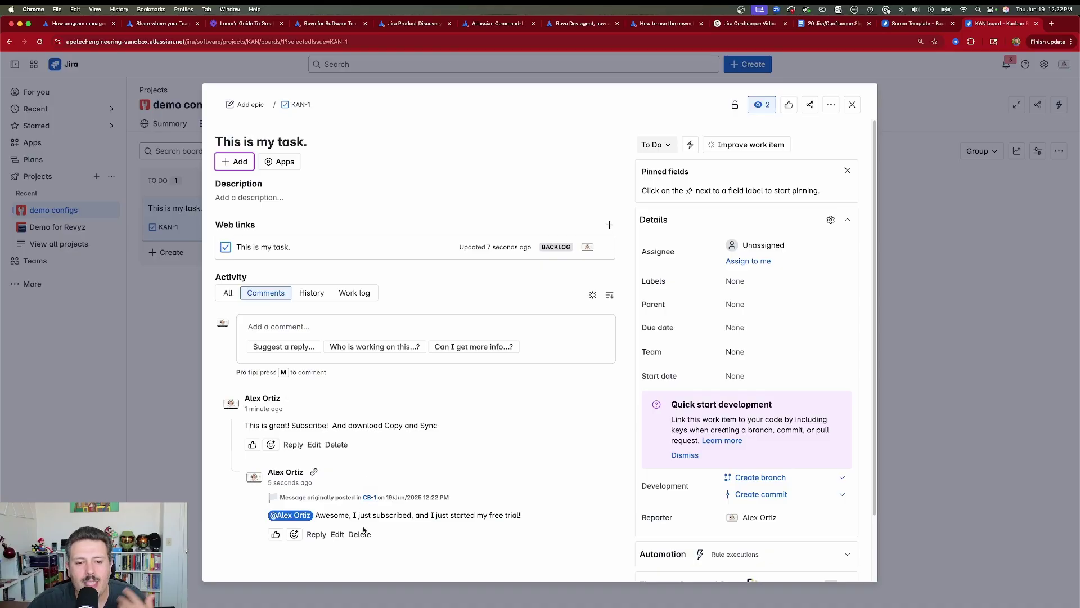